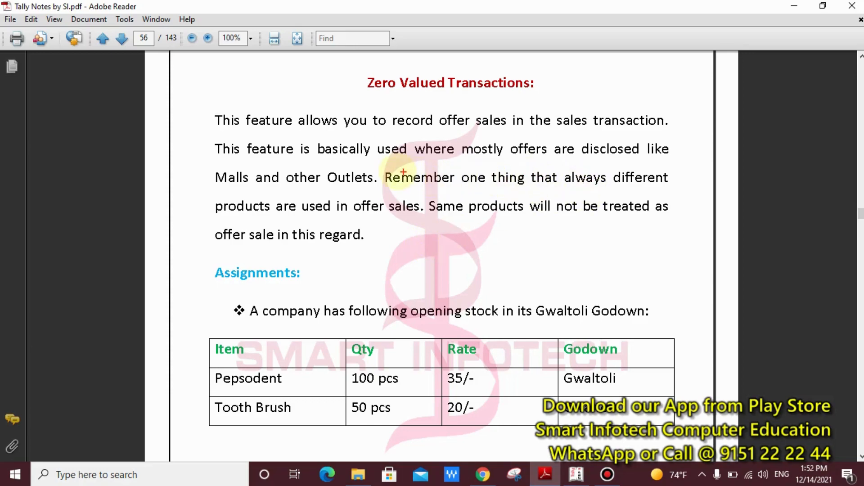
# Read the note on zero-valued transactions about offer sales always using different products.
pyautogui.moveTo(382, 166); pyautogui.dragTo(671, 189)
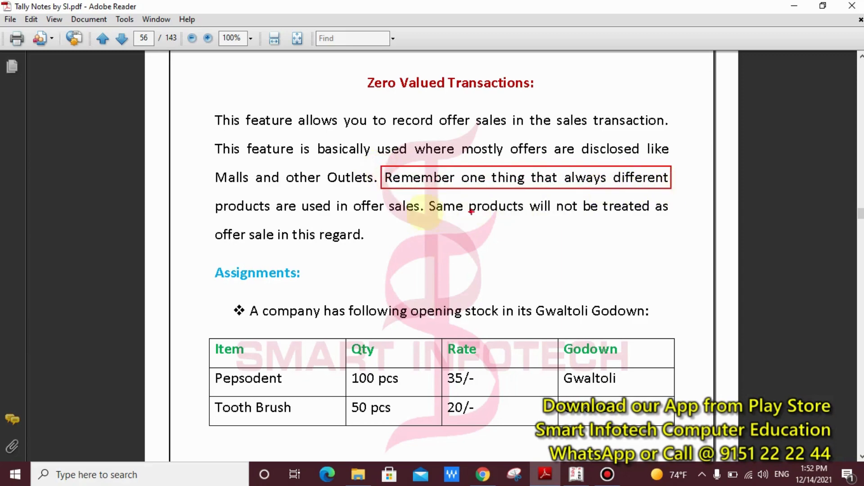
pyautogui.moveTo(208, 193); pyautogui.dragTo(273, 217)
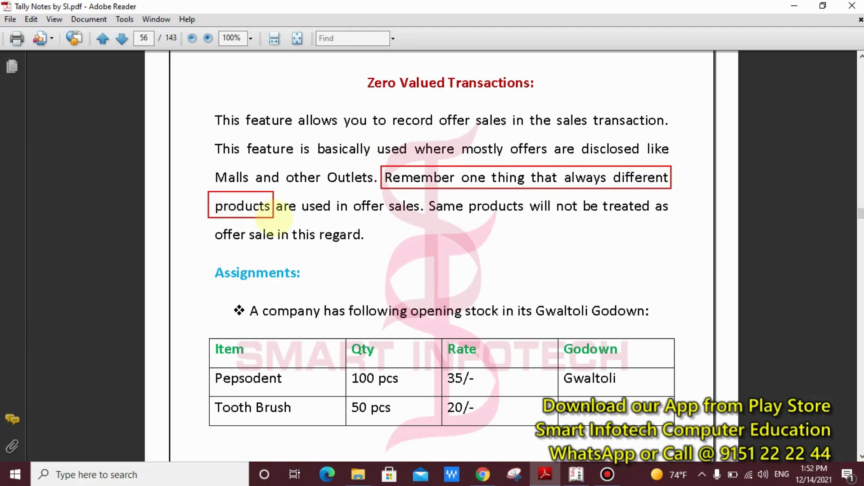
pyautogui.press('Escape')
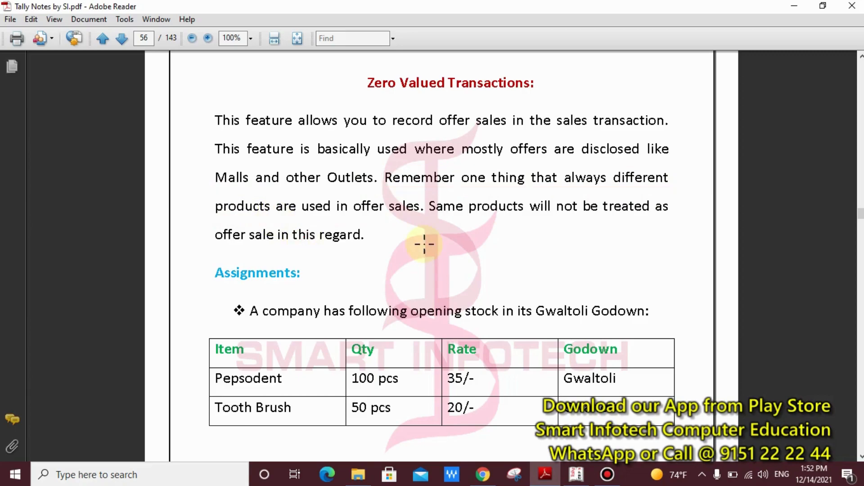
# Examine the assignment's opening stock table for Pepsodent and Tooth Brush in the Gwaltoli godown and the sale described below it.
pyautogui.scroll(-5, 448, 256)
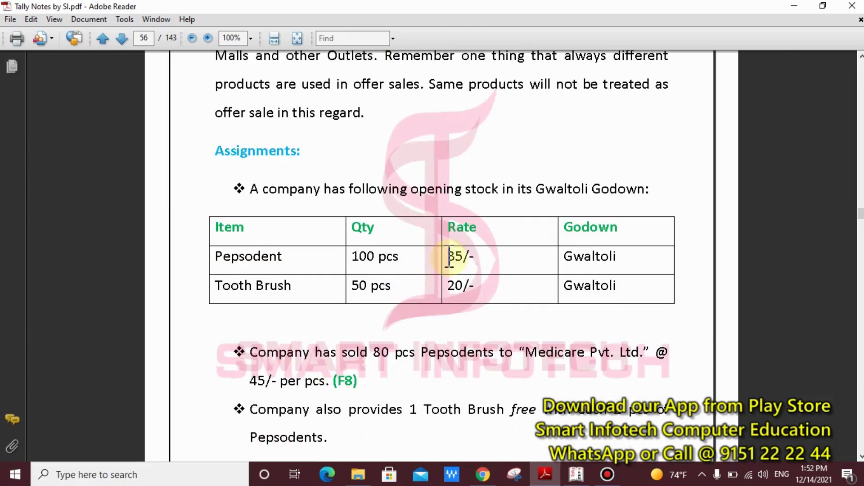
pyautogui.scroll(-3, 450, 257)
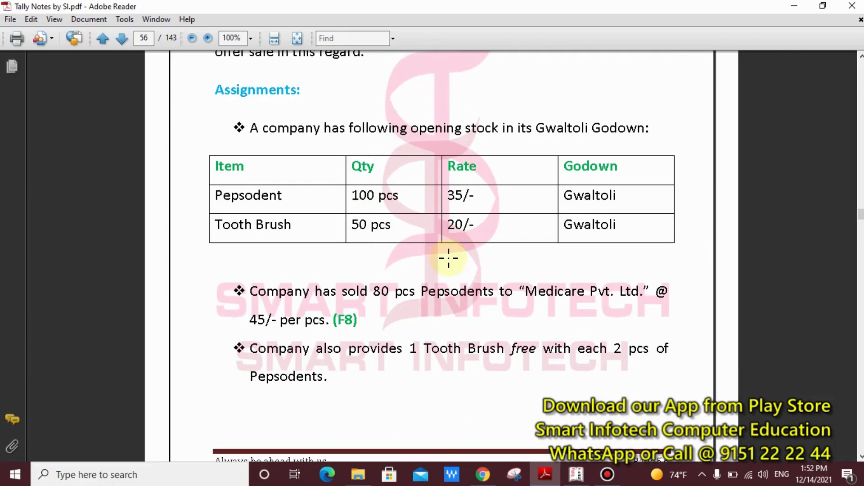
pyautogui.moveTo(682, 111); pyautogui.dragTo(587, 139)
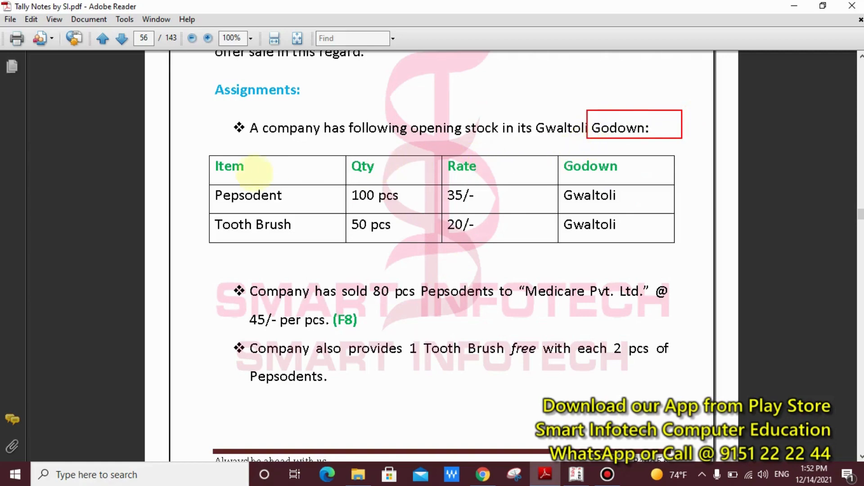
pyautogui.moveTo(185, 179)
pyautogui.mouseDown()
pyautogui.moveTo(232, 198)
pyautogui.moveTo(692, 250)
pyautogui.mouseUp()
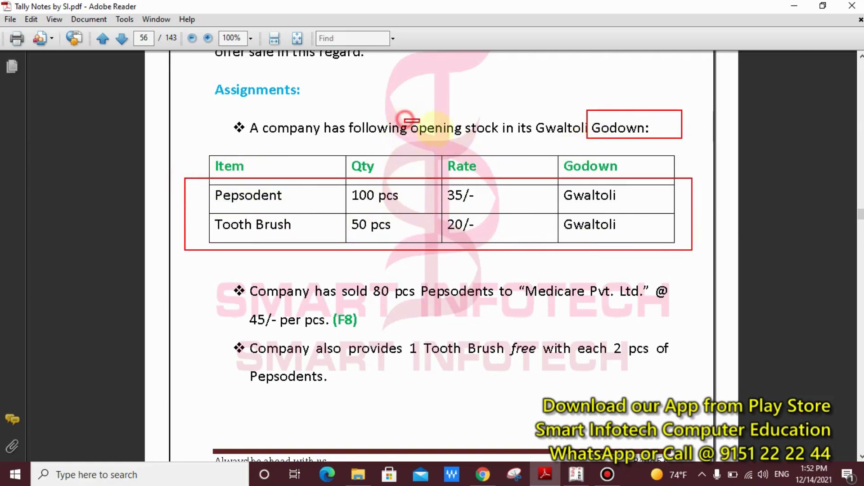
pyautogui.moveTo(404, 119); pyautogui.dragTo(503, 141)
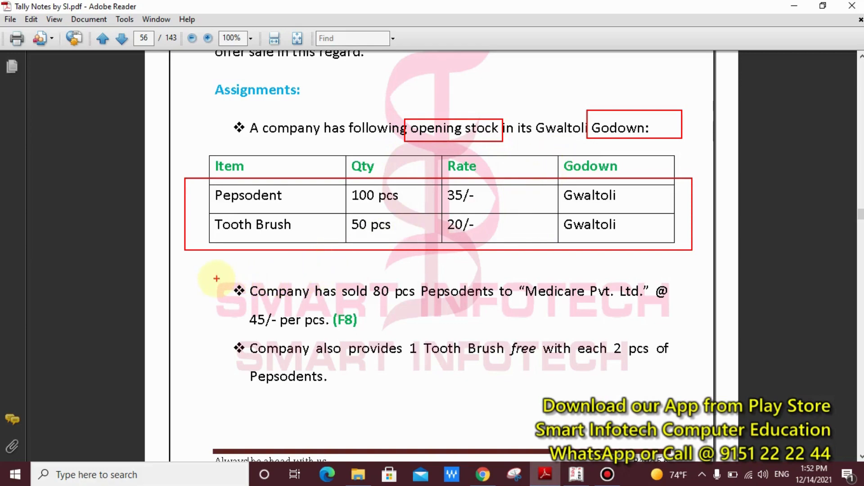
pyautogui.moveTo(309, 272)
pyautogui.mouseDown()
pyautogui.moveTo(390, 295)
pyautogui.moveTo(392, 304)
pyautogui.mouseUp()
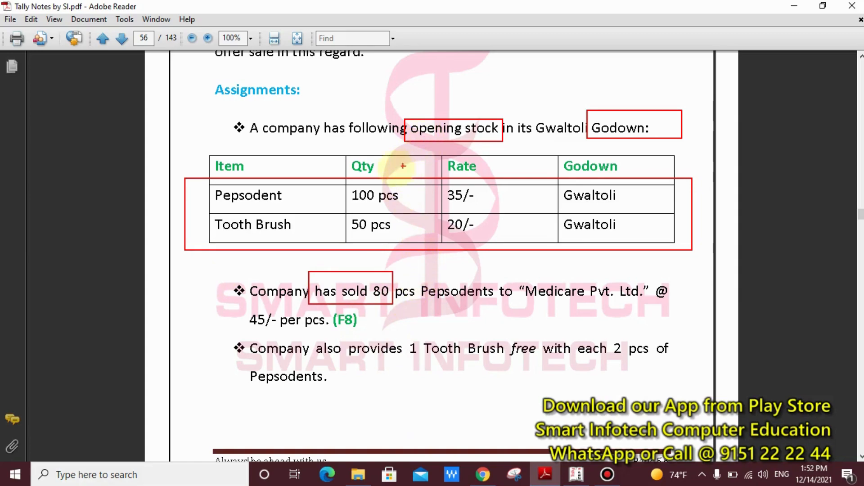
pyautogui.moveTo(198, 184)
pyautogui.mouseDown()
pyautogui.moveTo(525, 248)
pyautogui.moveTo(690, 243)
pyautogui.mouseUp()
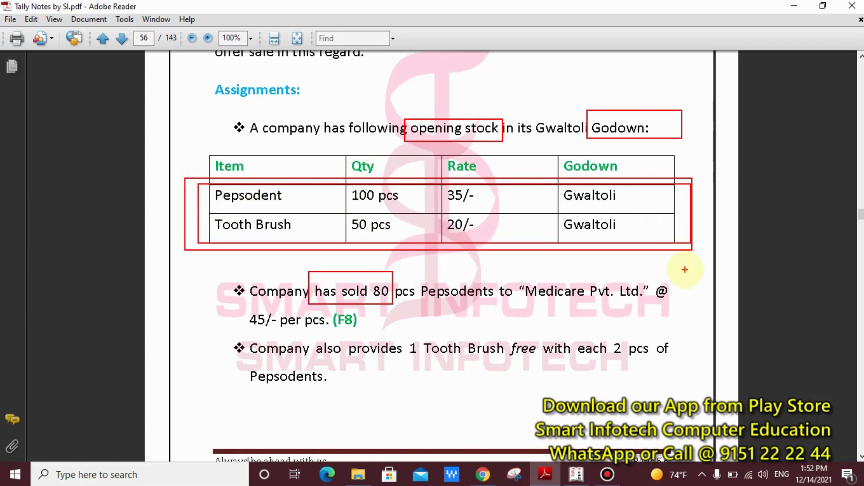
pyautogui.press('Escape')
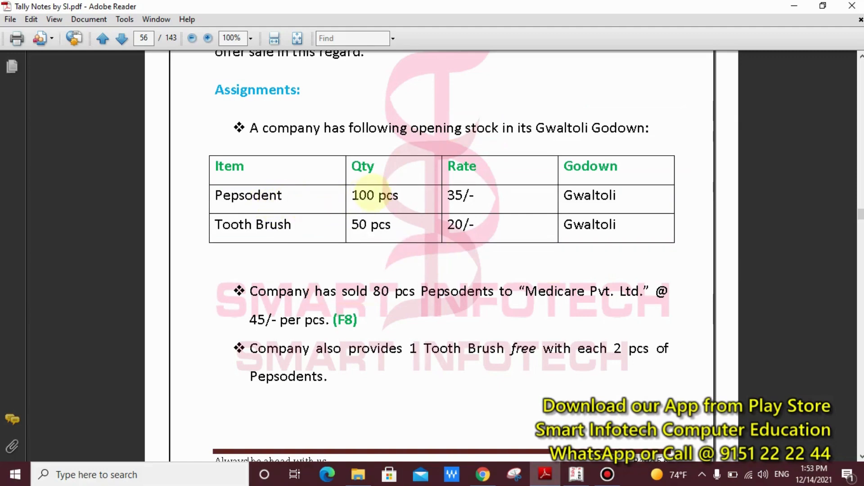
# Check the Pepsodent quantity and rate and the Tooth Brush rate in the opening stock table.
pyautogui.moveTo(341, 184)
pyautogui.mouseDown()
pyautogui.moveTo(416, 207)
pyautogui.moveTo(480, 210)
pyautogui.mouseUp()
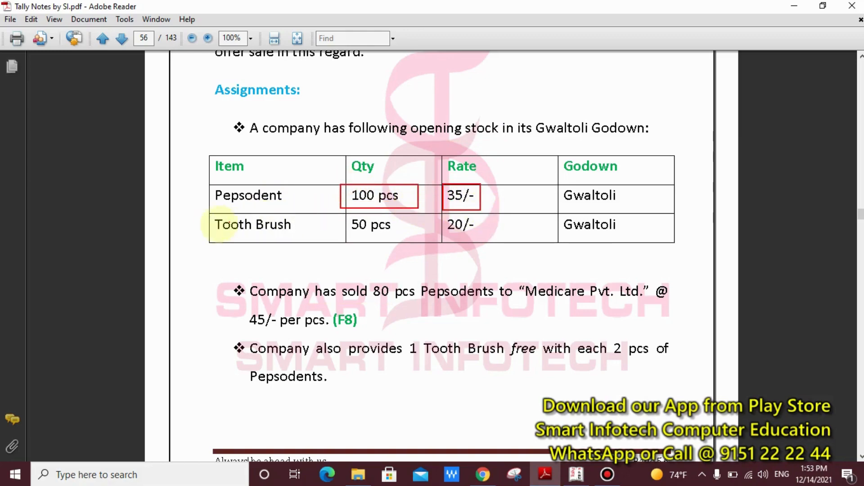
pyautogui.moveTo(204, 212); pyautogui.dragTo(314, 238)
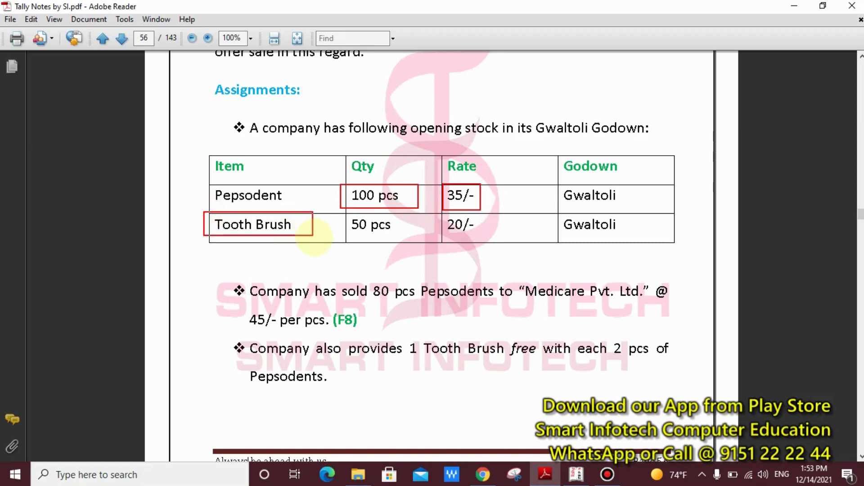
pyautogui.moveTo(432, 214); pyautogui.dragTo(474, 236)
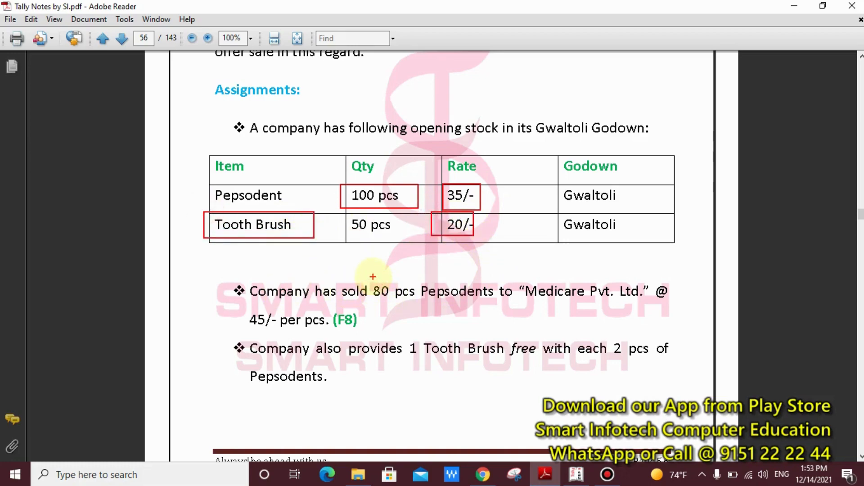
# Review the terms of the Pepsodent sale to Medicare Pvt. Ltd. and the free Tooth Brush offer.
pyautogui.moveTo(368, 275)
pyautogui.mouseDown()
pyautogui.moveTo(518, 305)
pyautogui.moveTo(651, 307)
pyautogui.mouseUp()
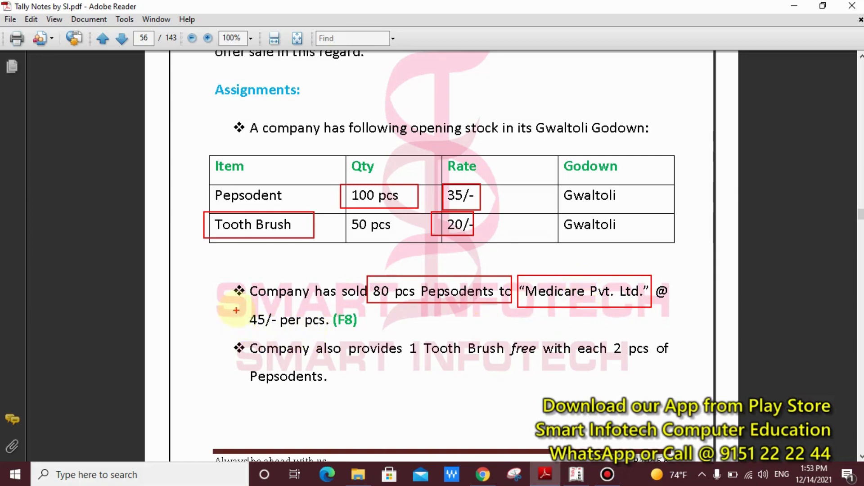
pyautogui.moveTo(235, 308); pyautogui.dragTo(328, 330)
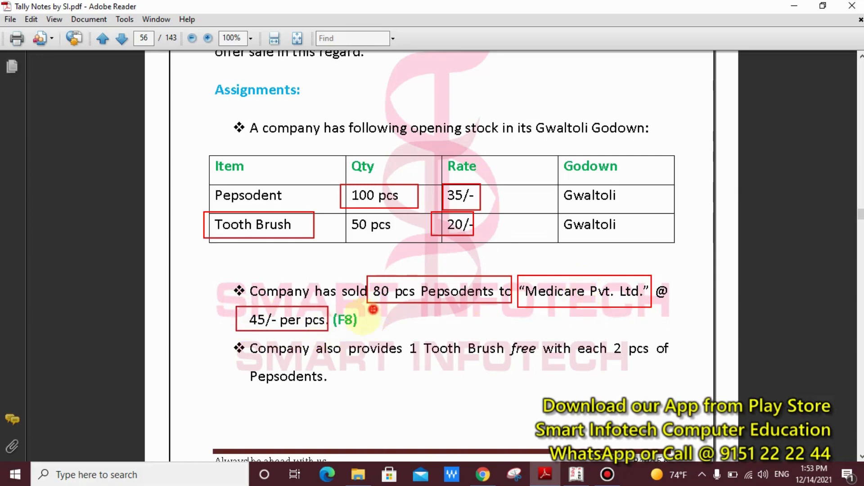
pyautogui.moveTo(372, 309); pyautogui.dragTo(329, 331)
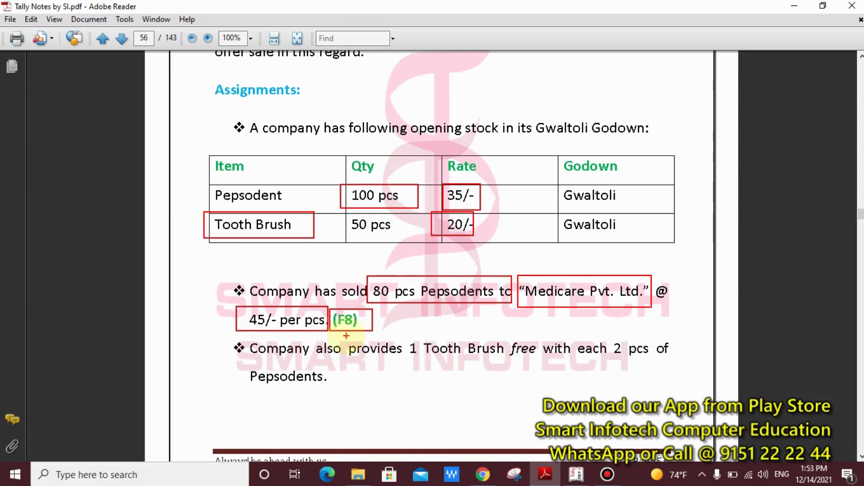
pyautogui.moveTo(226, 331); pyautogui.dragTo(297, 376)
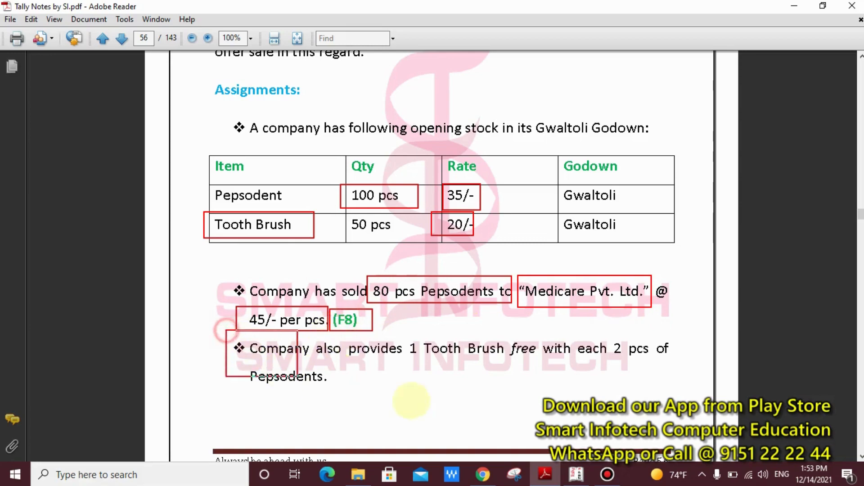
pyautogui.moveTo(412, 400)
pyautogui.mouseDown()
pyautogui.moveTo(770, 391)
pyautogui.moveTo(692, 389)
pyautogui.mouseUp()
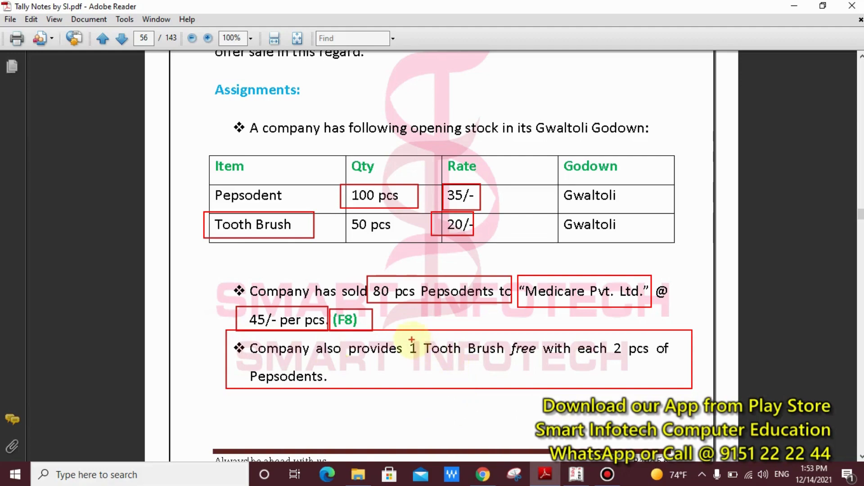
pyautogui.moveTo(404, 337); pyautogui.dragTo(426, 350)
pyautogui.moveTo(504, 371); pyautogui.dragTo(670, 370)
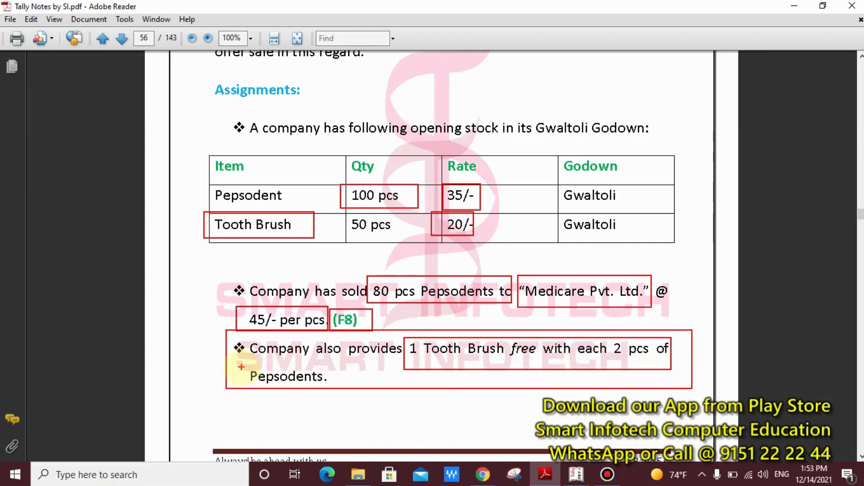
pyautogui.moveTo(241, 368); pyautogui.dragTo(343, 386)
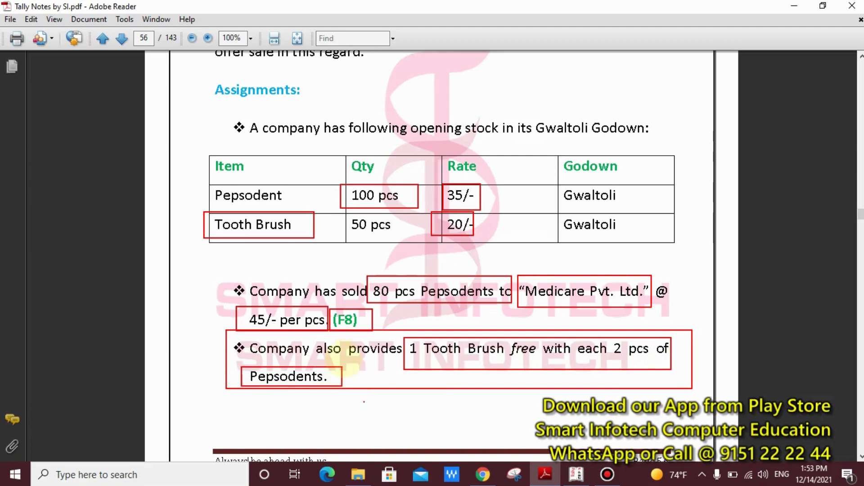
pyautogui.press('Escape')
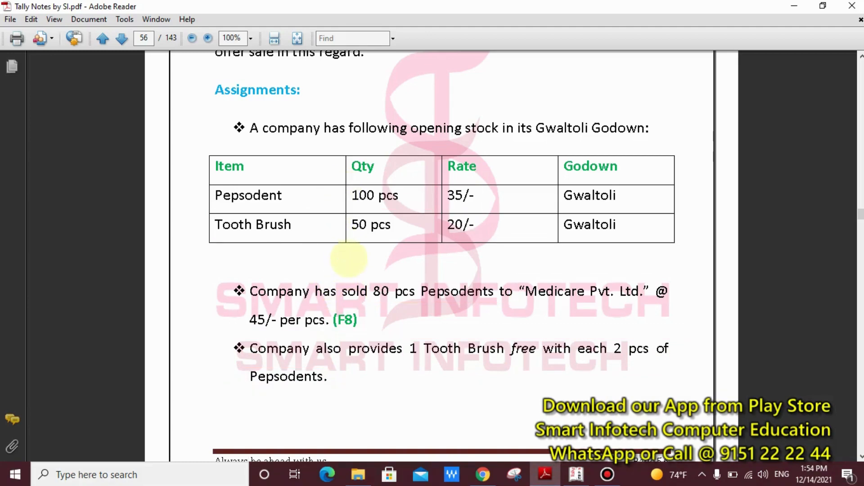
# Mark the 80 pcs in the Pepsodent sale line, annotate it with 40, and clear the annotations.
pyautogui.moveTo(364, 270); pyautogui.dragTo(401, 306)
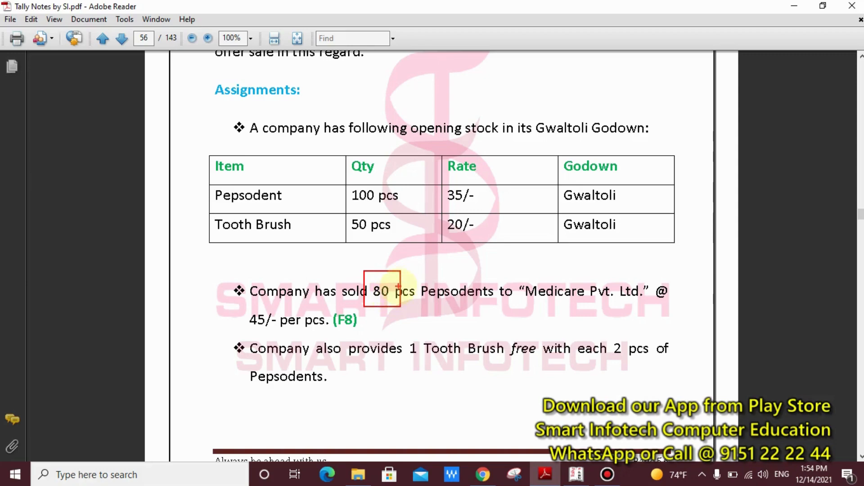
pyautogui.moveTo(399, 285); pyautogui.dragTo(423, 279)
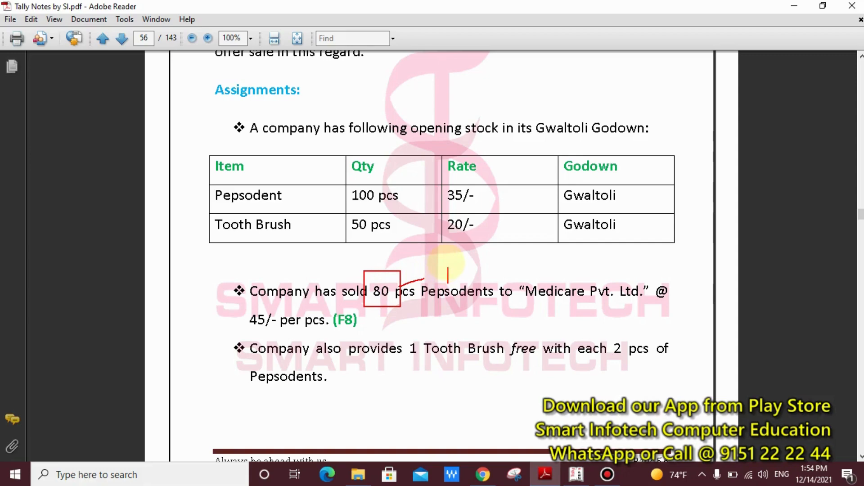
pyautogui.click(447, 266)
pyautogui.write('40')
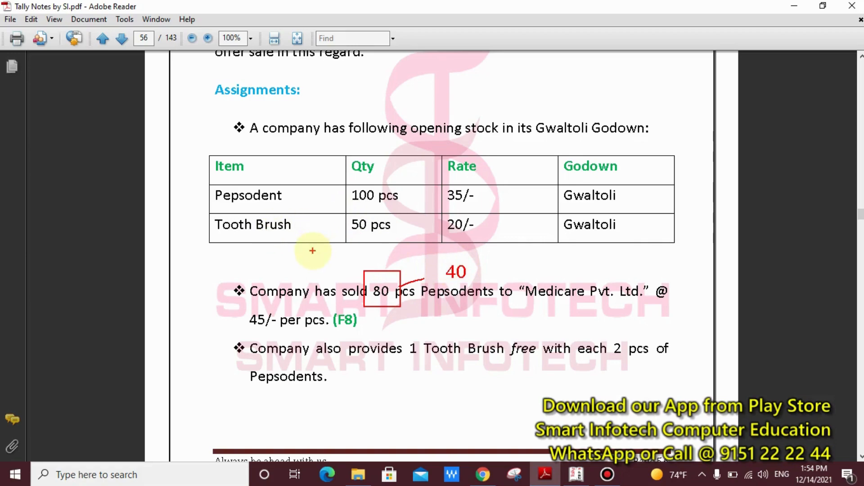
pyautogui.press('Escape')
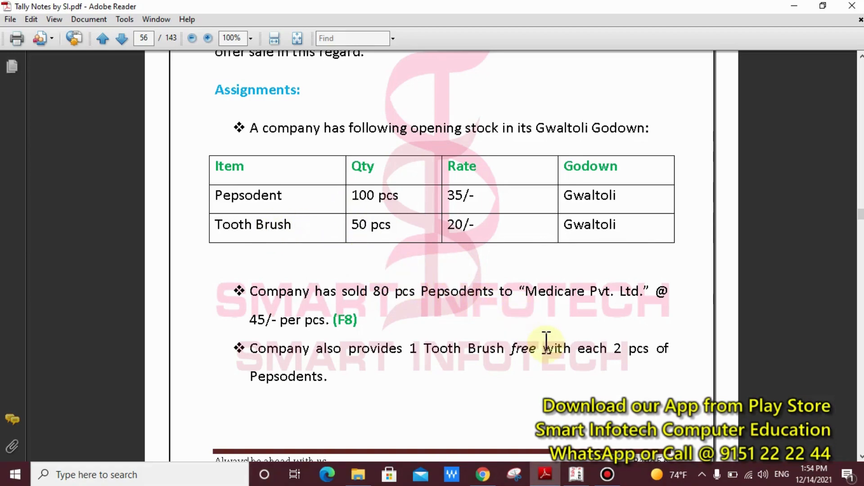
# Switch to Tally.ERP 9.
pyautogui.click(580, 473)
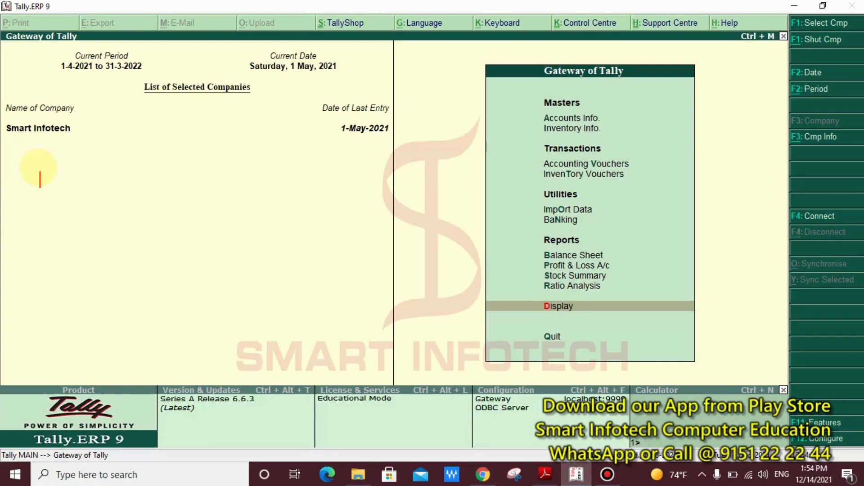
# Write the on-screen notes "GOT >> F11 >> Inventory Features >> Zero Valued "Yes"" and "CTRL + A: Save", and clear them.
pyautogui.write('GOT >> F11')
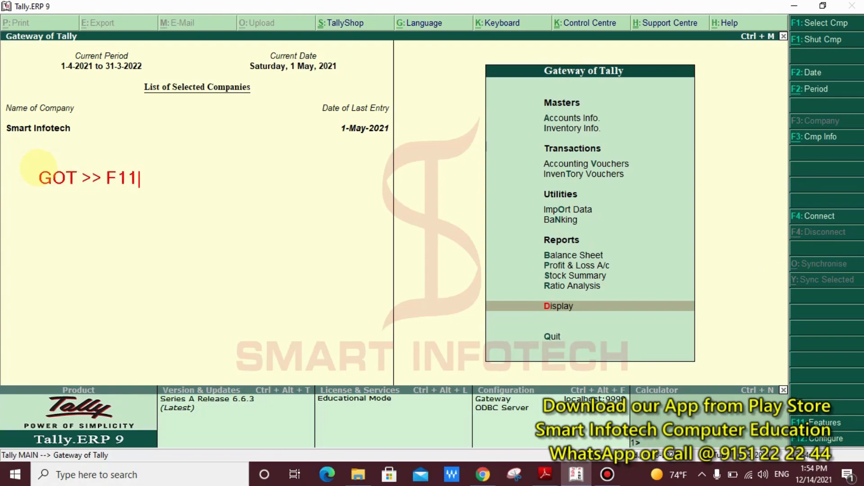
pyautogui.write(' >> Inventor')
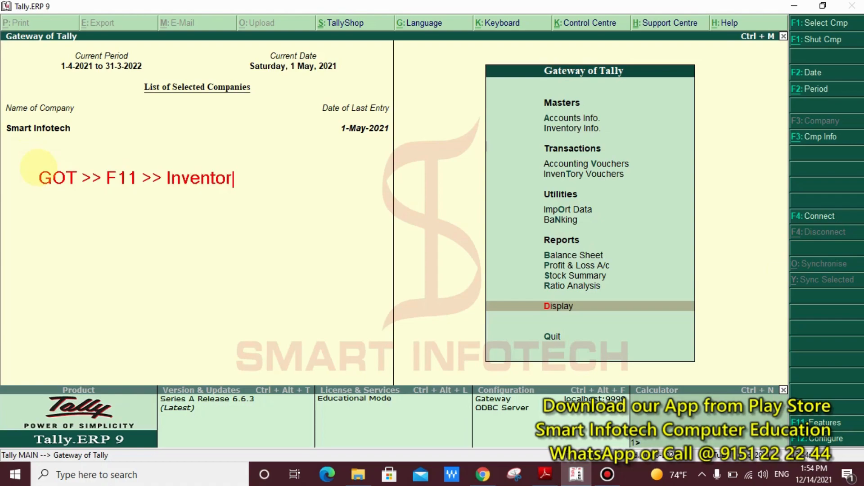
pyautogui.write('y Features')
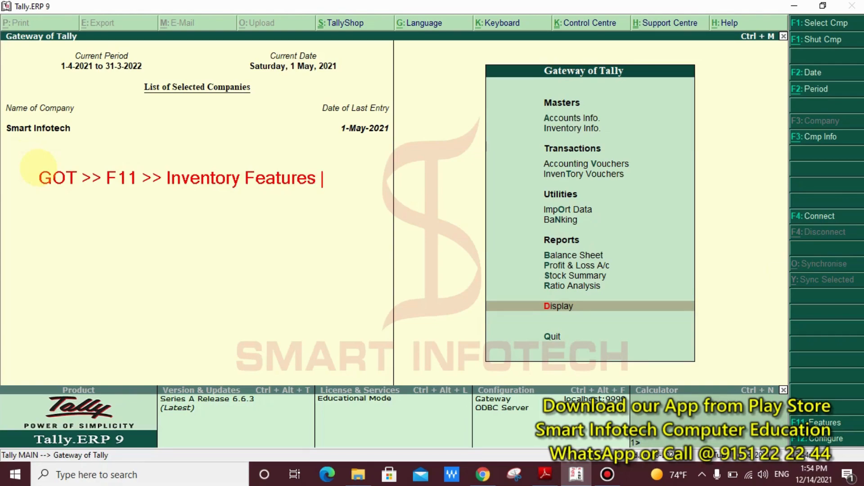
pyautogui.write(' >> Zero Valued')
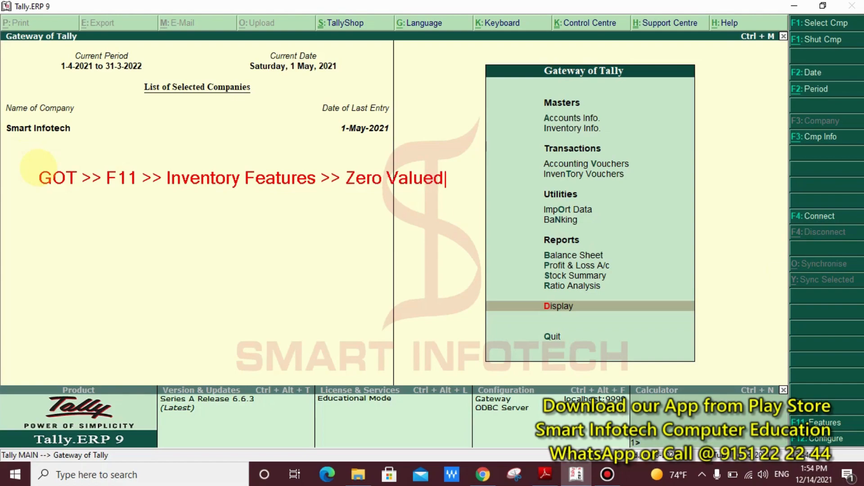
pyautogui.write(' "Yes"')
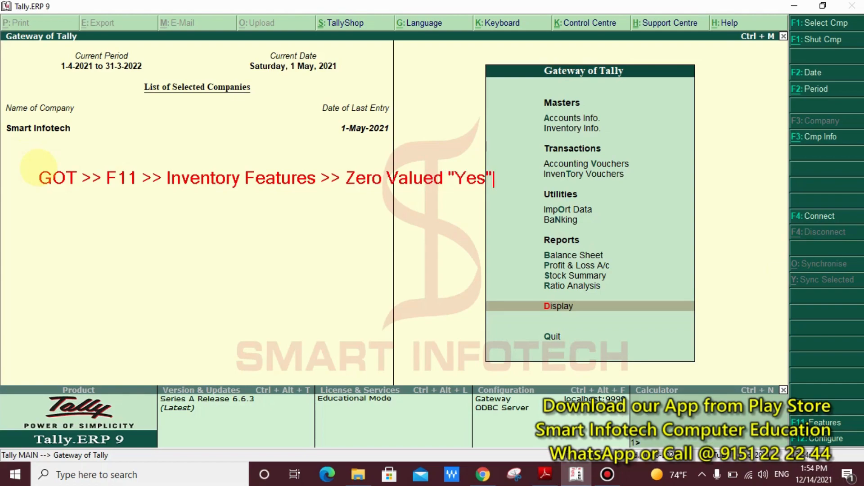
pyautogui.press('Return')
pyautogui.press('Return')
pyautogui.write('CTRL +')
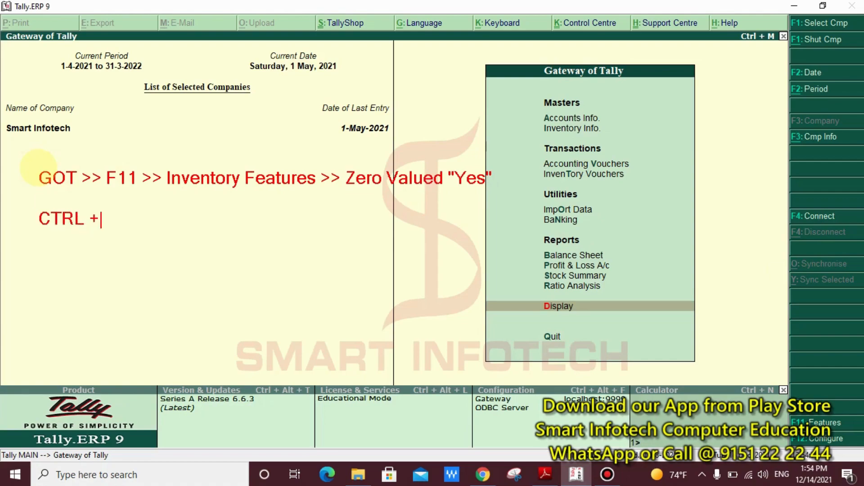
pyautogui.write(' A: Save')
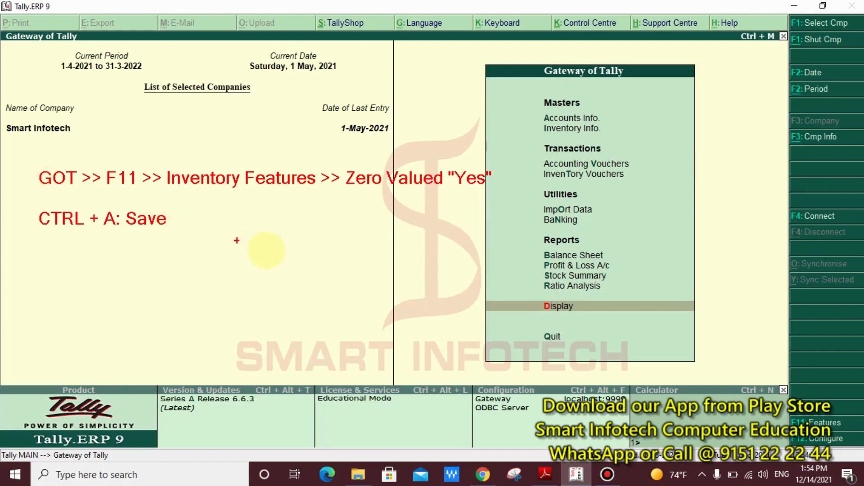
pyautogui.press('Escape')
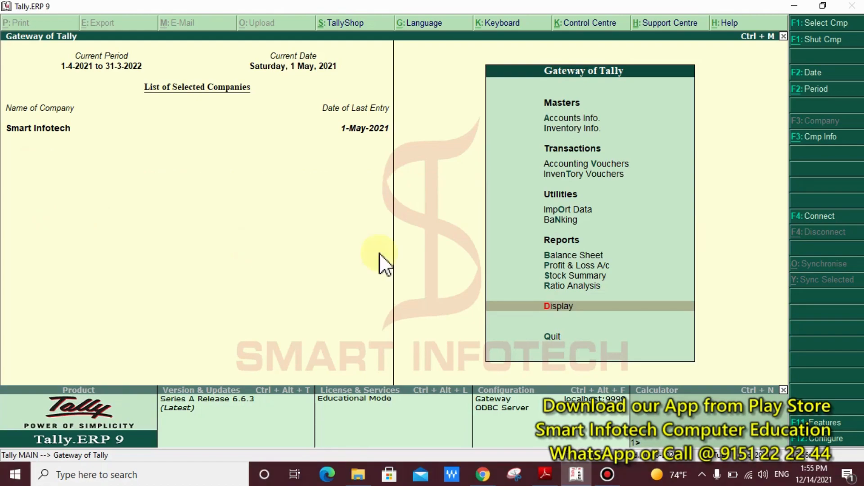
# Open the Inventory Features settings of the Smart Infotech company.
pyautogui.click(845, 423)
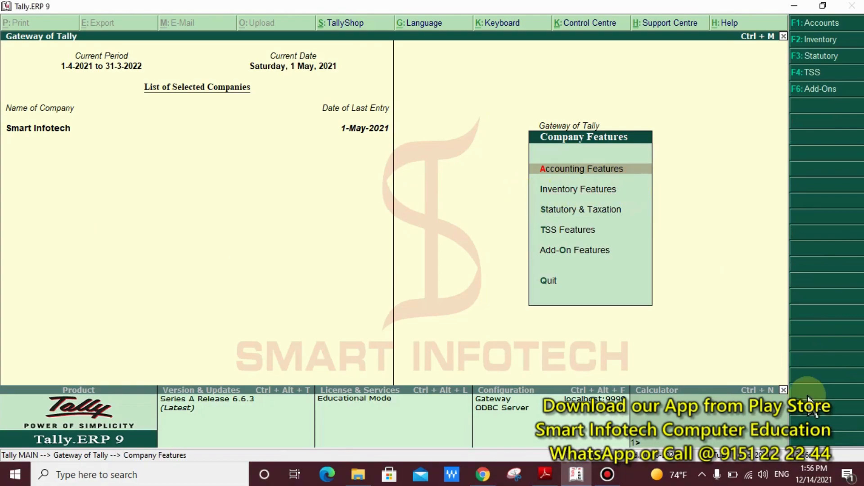
pyautogui.press('Down')
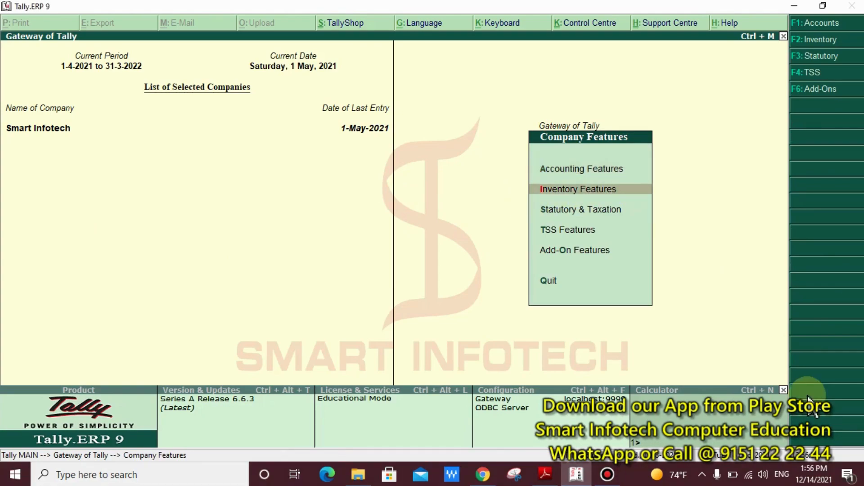
pyautogui.press('Return')
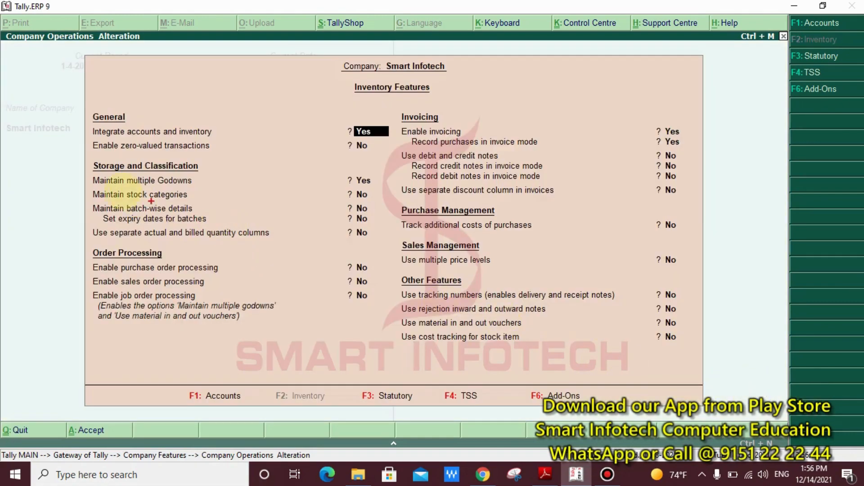
# Outline the "Enable zero-valued transactions" option with an on-screen rectangle and clear the annotation.
pyautogui.click(81, 136)
pyautogui.moveTo(82, 136); pyautogui.dragTo(391, 158)
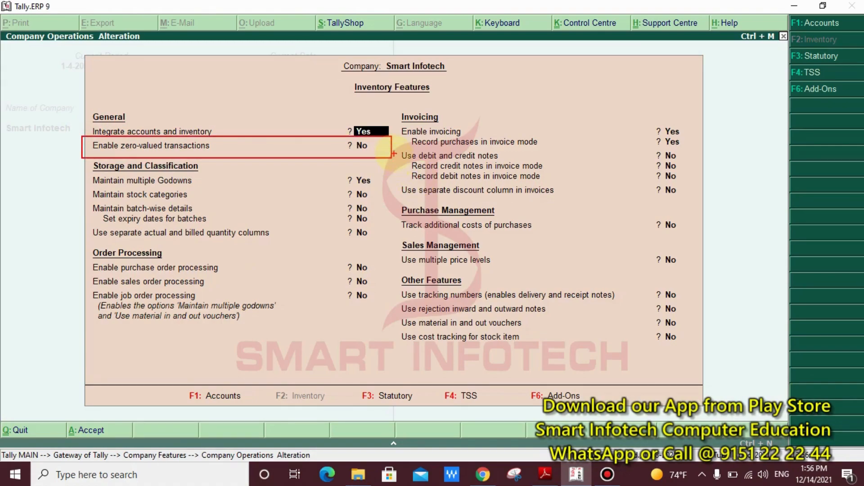
pyautogui.press('Escape')
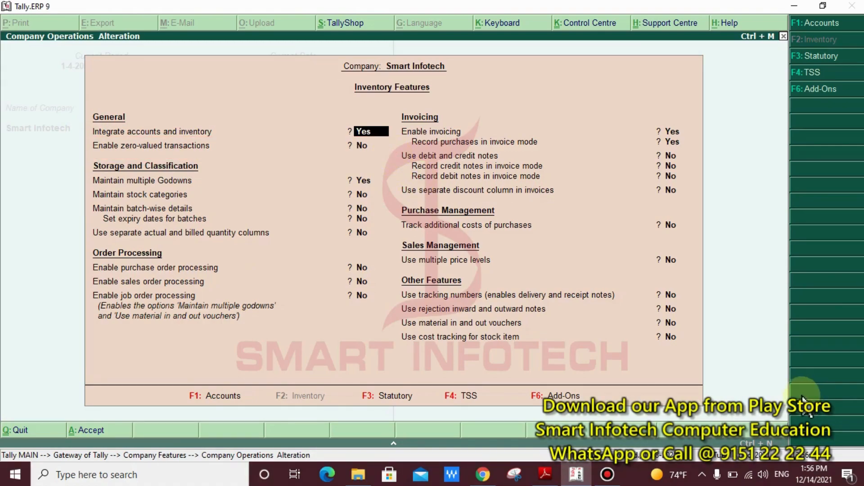
# Set "Enable zero-valued transactions" to Yes, save the inventory features, and return to the Gateway of Tally.
pyautogui.press('Return')
pyautogui.write('yes')
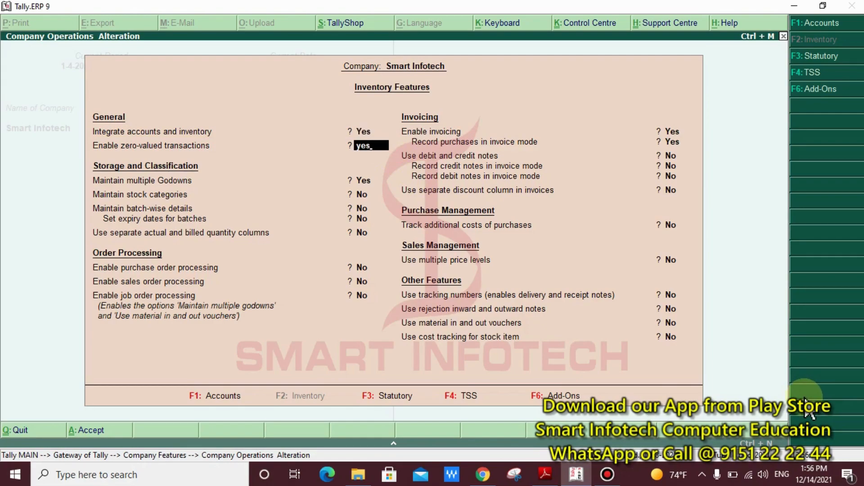
pyautogui.press('Return')
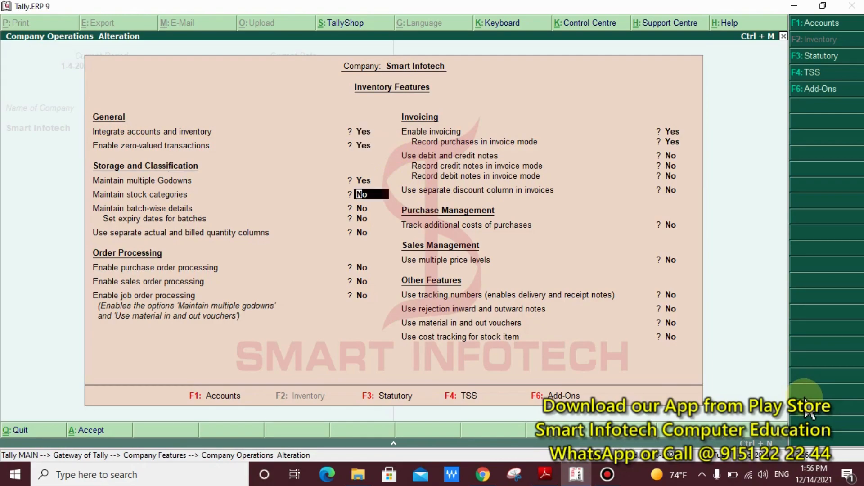
pyautogui.hotkey('ctrl', 'a')
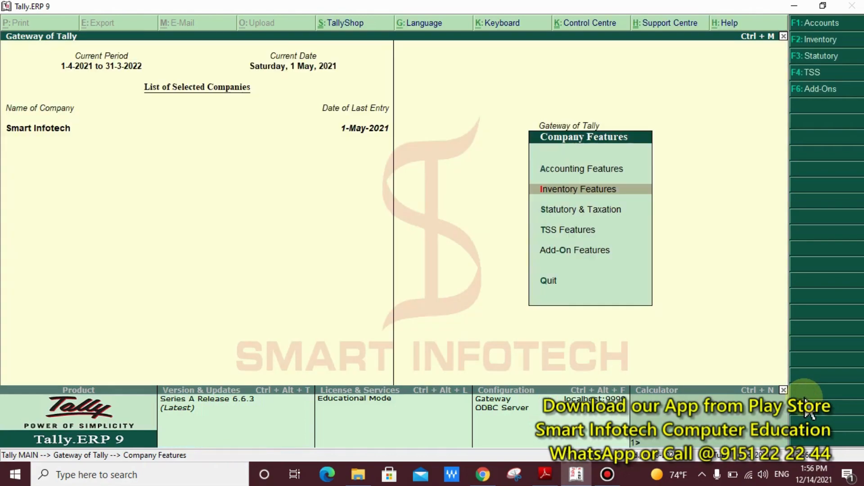
pyautogui.press('Escape')
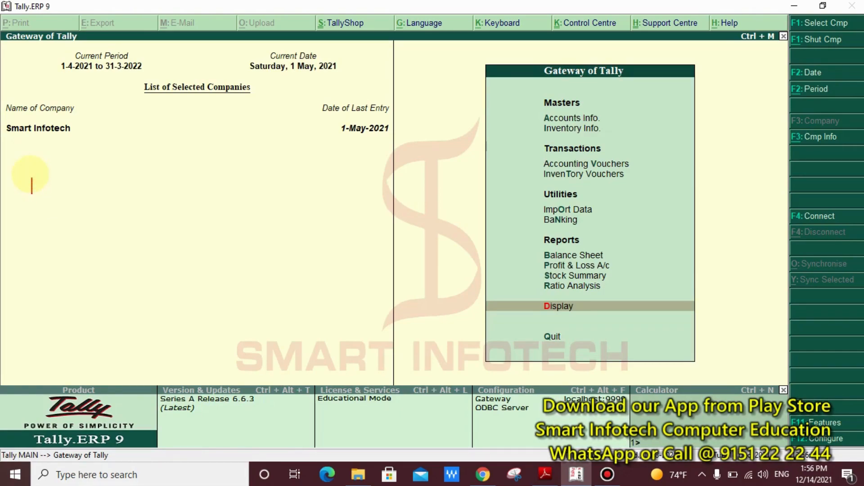
# Write the on-screen note "GOT >> Inventory Info >> Stock Items >> Create" and clear it.
pyautogui.write('GOT >> Inven')
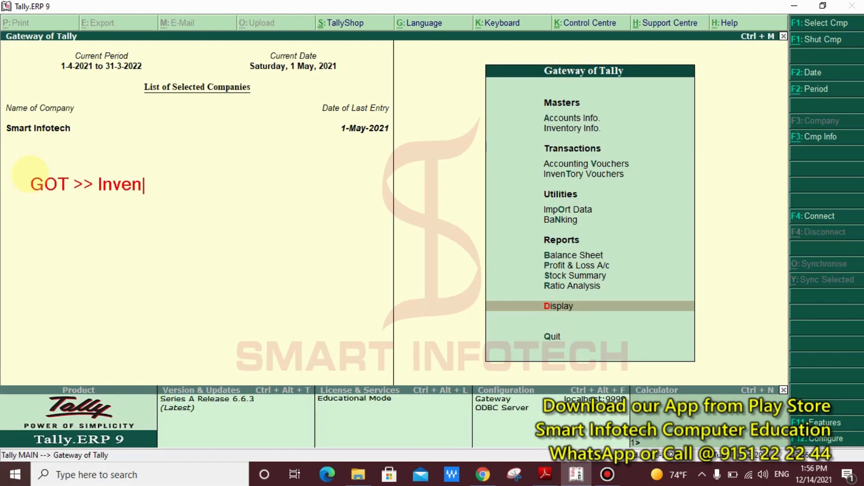
pyautogui.write('tory Info')
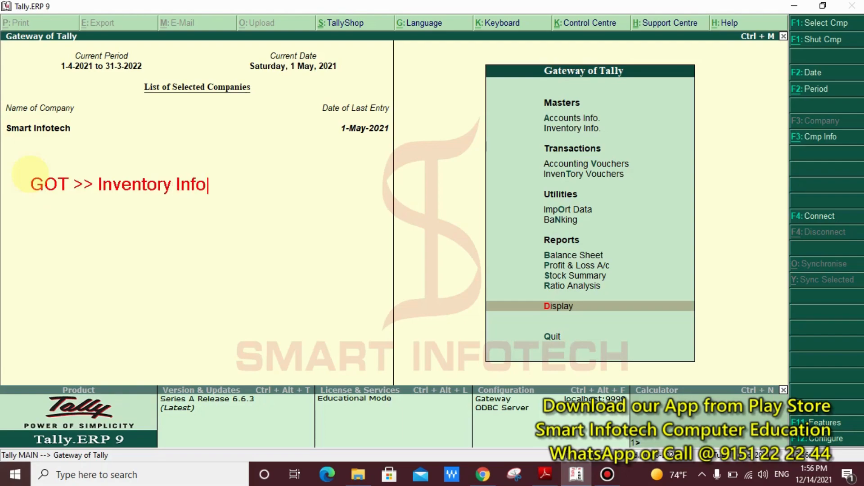
pyautogui.write(' >> Stocj')
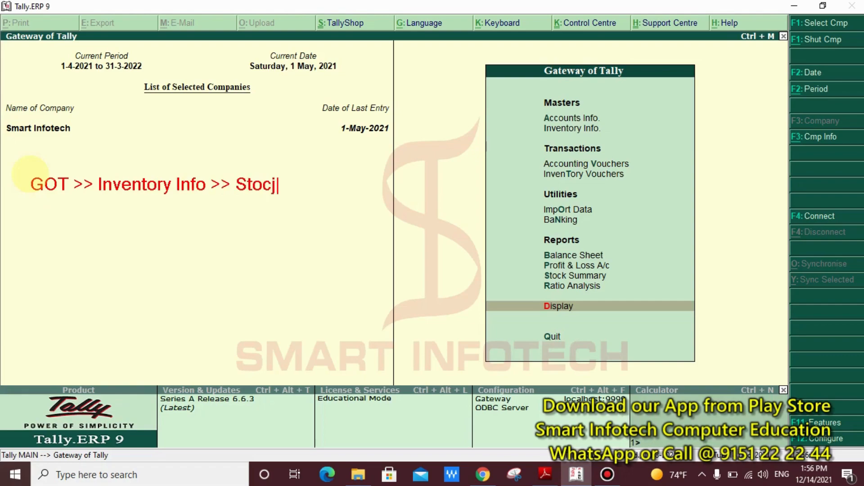
pyautogui.press('BackSpace')
pyautogui.write('k Items ')
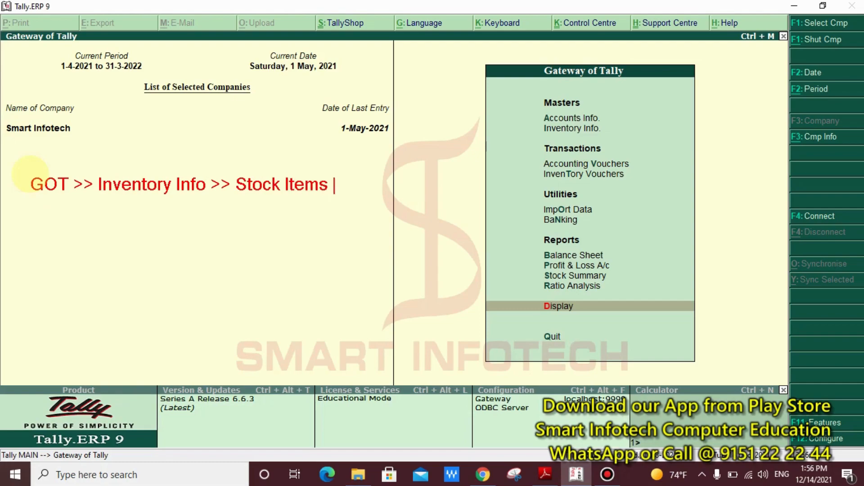
pyautogui.write('>> Create')
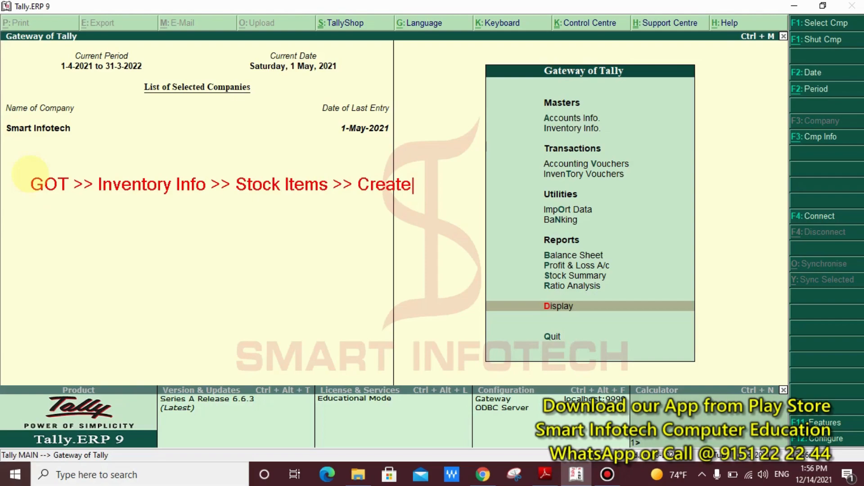
pyautogui.press('Escape')
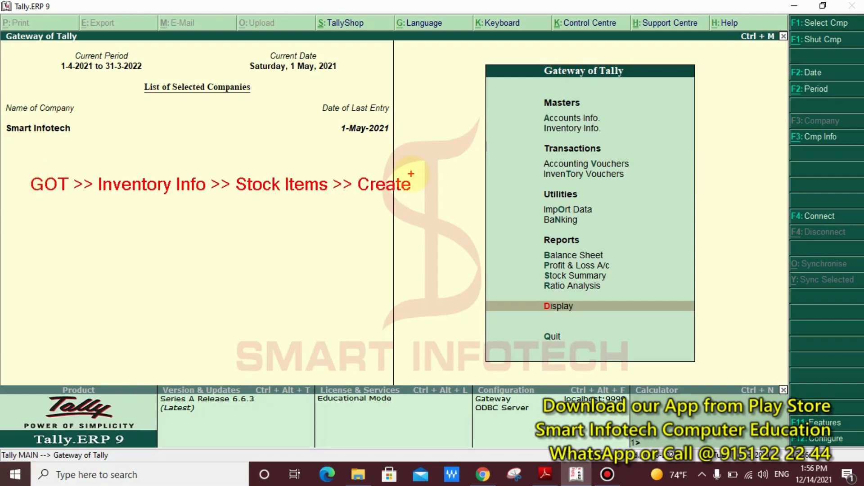
pyautogui.press('Escape')
# Open Inventory Info from the Gateway of Tally and select Stock Items.
pyautogui.press('Home')
pyautogui.press('Down')
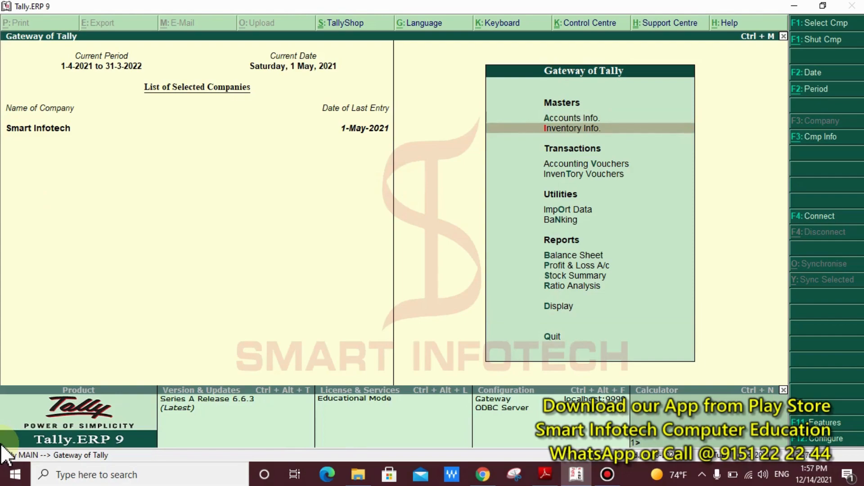
pyautogui.press('Return')
pyautogui.press('Down')
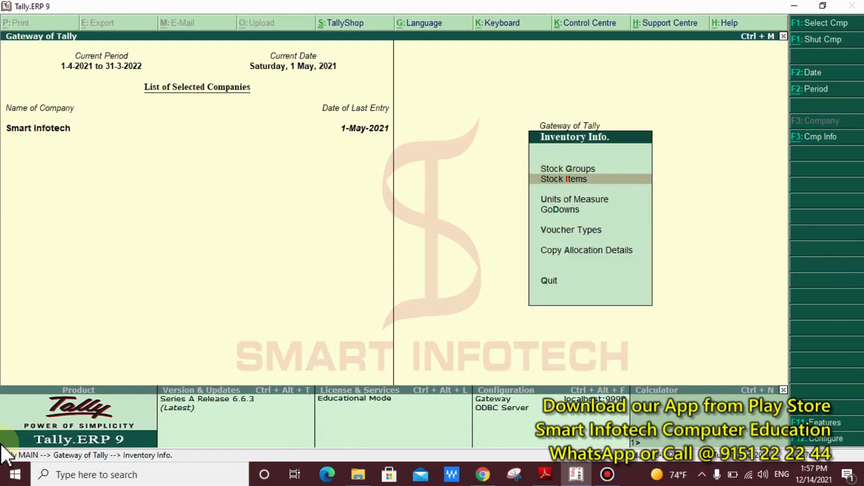
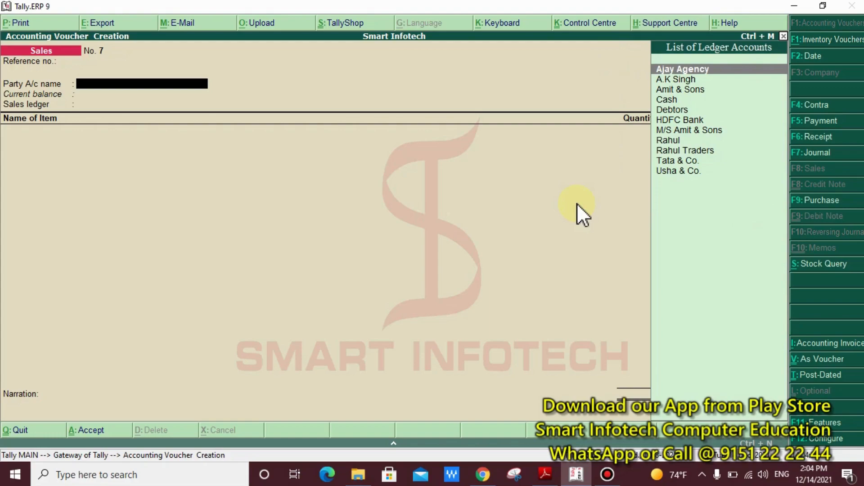
# Start a new party ledger from the sales voucher and name it Medicare Pvt. Ltd., with no alias.
pyautogui.hotkey('alt', 'c')
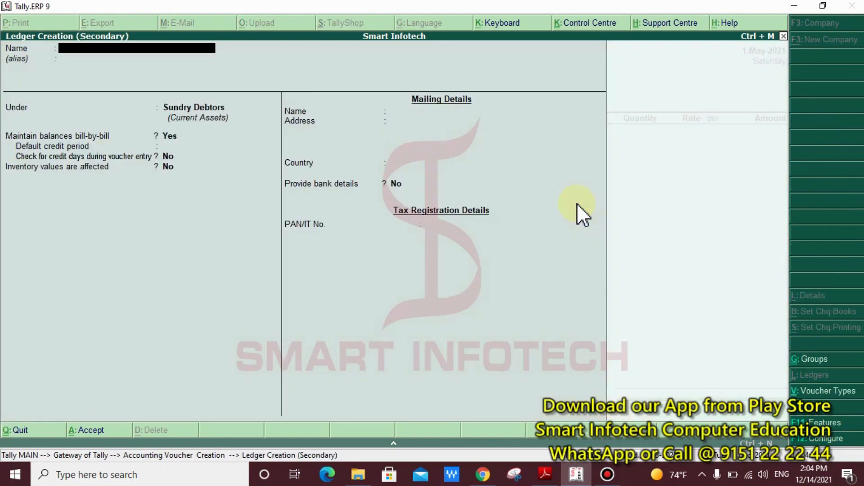
pyautogui.write('Medicare Pvt. Ltd.')
pyautogui.press('Return')
pyautogui.press('Return')
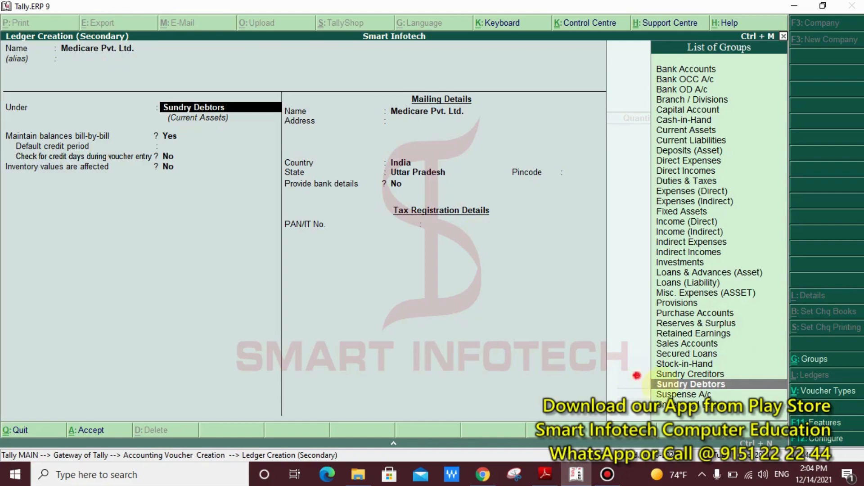
# Outline the Sundry Debtors group in the list and the Under field, add an arrow to the ledger name, and clear the annotations.
pyautogui.moveTo(636, 375); pyautogui.dragTo(745, 393)
pyautogui.moveTo(146, 92); pyautogui.dragTo(268, 126)
pyautogui.moveTo(124, 57); pyautogui.dragTo(162, 96)
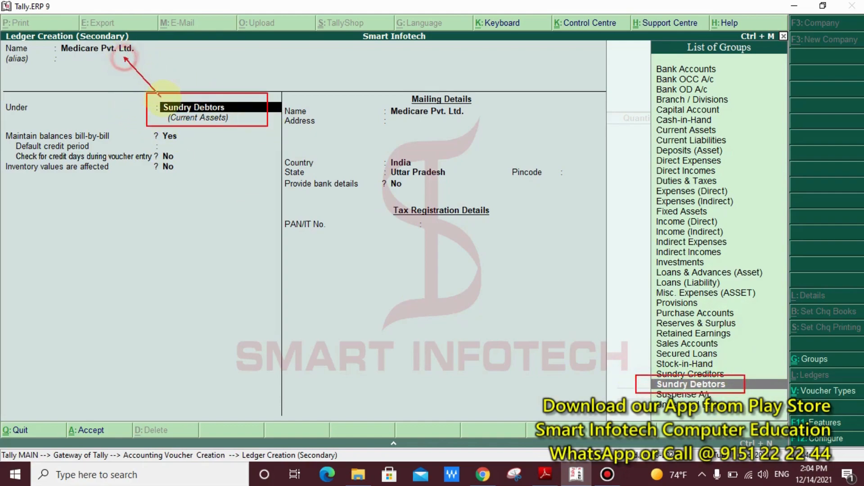
pyautogui.press('Escape')
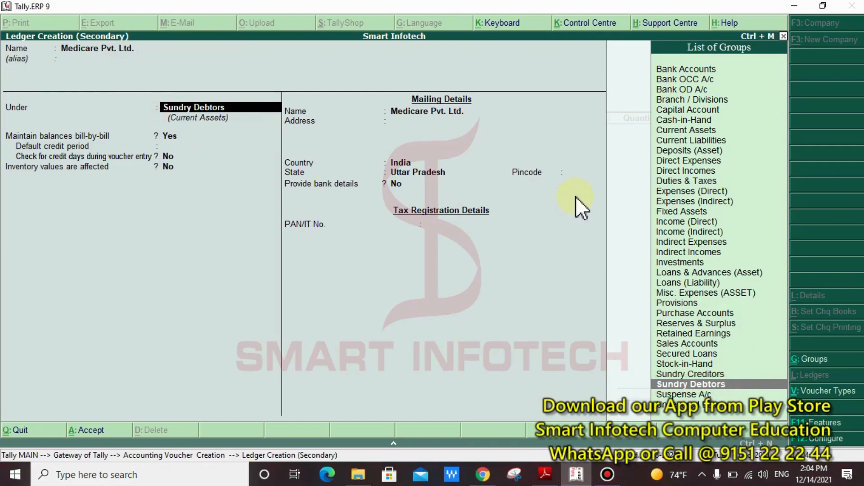
# Place the ledger under Sundry Debtors, then outline its bill-by-bill balances setting and clear the annotation.
pyautogui.press('Return')
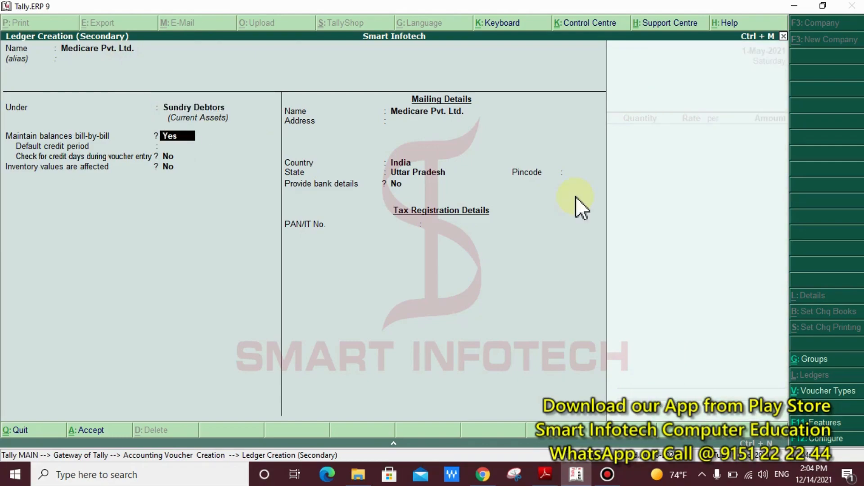
pyautogui.hotkey('ctrl', '2')
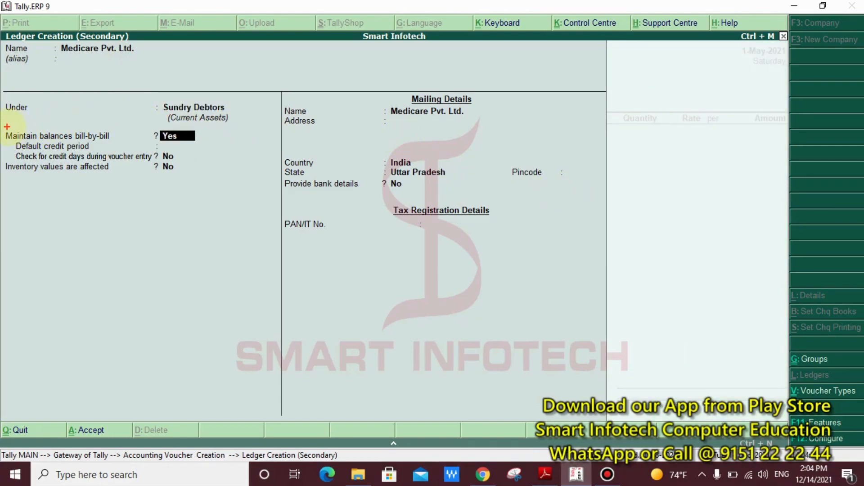
pyautogui.moveTo(1, 127)
pyautogui.mouseDown()
pyautogui.moveTo(201, 144)
pyautogui.moveTo(258, 123)
pyautogui.mouseUp()
pyautogui.press('Escape')
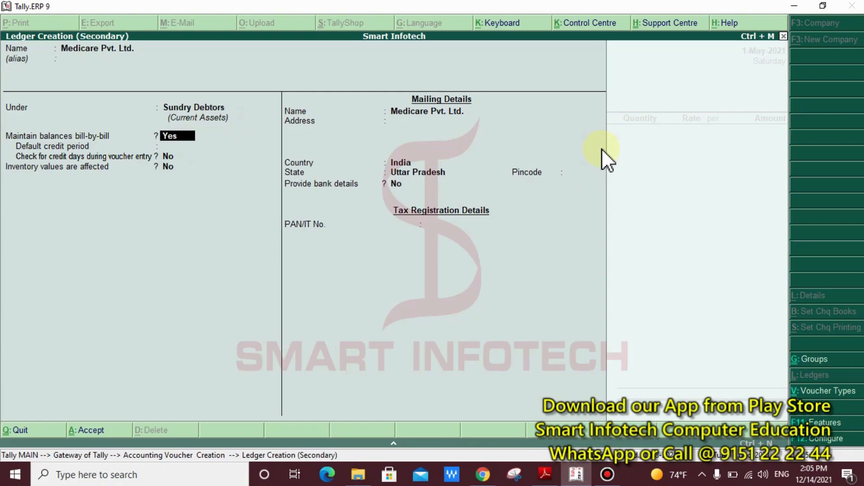
# Accept the remaining default ledger settings and save the Medicare Pvt. Ltd. ledger as the voucher's party account.
pyautogui.press('Return')
pyautogui.press('Return')
pyautogui.press('Return')
pyautogui.press('Return')
pyautogui.press('Return')
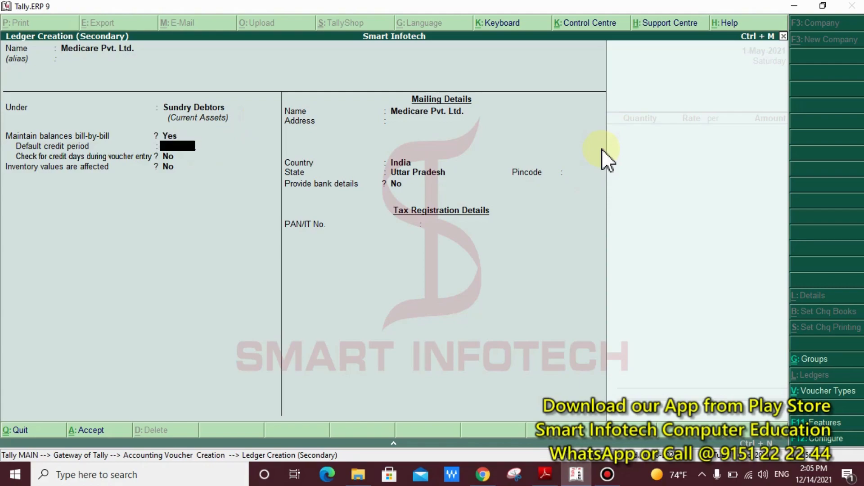
pyautogui.press('Return')
pyautogui.press('Return')
pyautogui.press('Return')
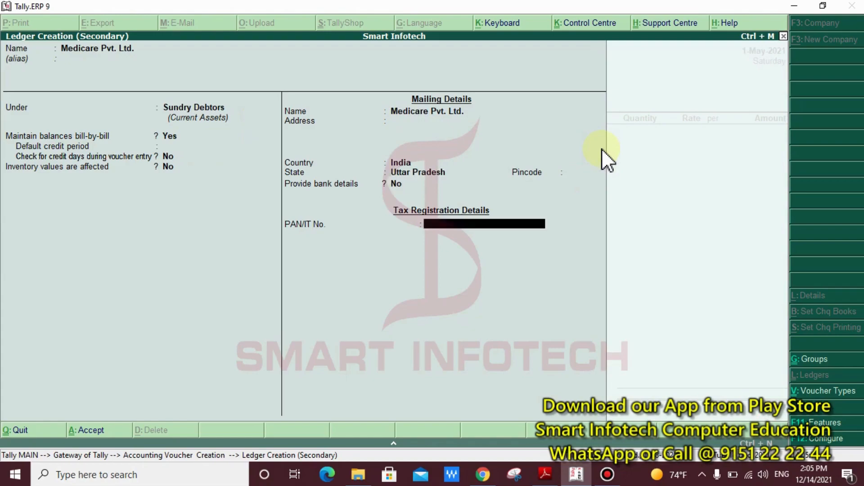
pyautogui.press('Return')
pyautogui.press('Return')
pyautogui.press('Return')
pyautogui.press('Return')
pyautogui.press('Return')
pyautogui.press('Return')
pyautogui.press('Return')
pyautogui.press('Return')
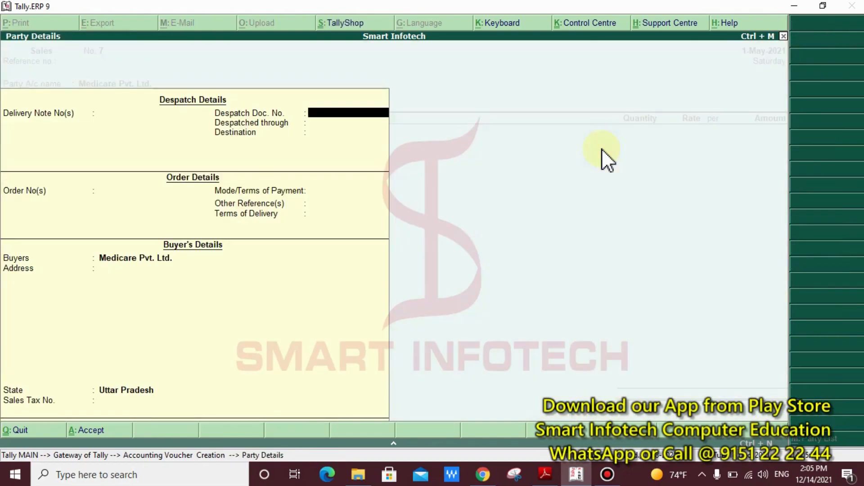
# Accept the party details for Medicare Pvt. Ltd. with the despatch and order fields left blank.
pyautogui.press('Return')
pyautogui.press('Return')
pyautogui.press('Return')
pyautogui.press('Return')
pyautogui.press('Return')
pyautogui.press('Return')
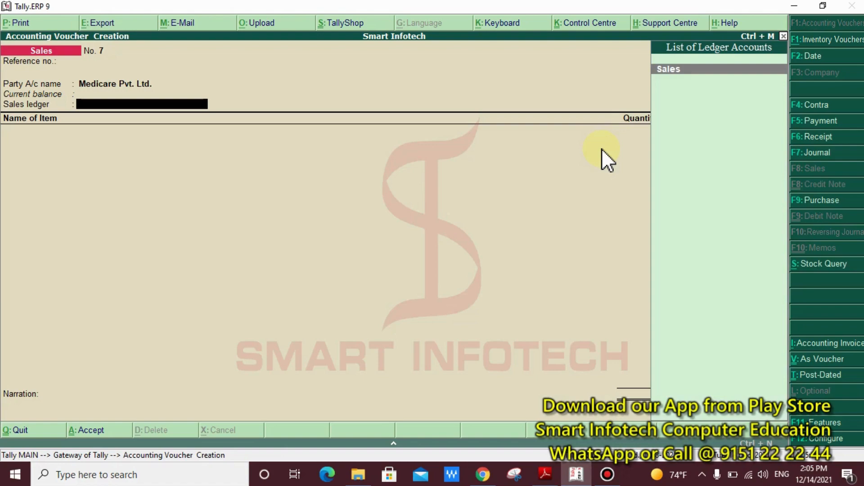
# Outline the Sales ledger in the ledger list and the voucher's entry area, and clear the annotations.
pyautogui.hotkey('ctrl', '2')
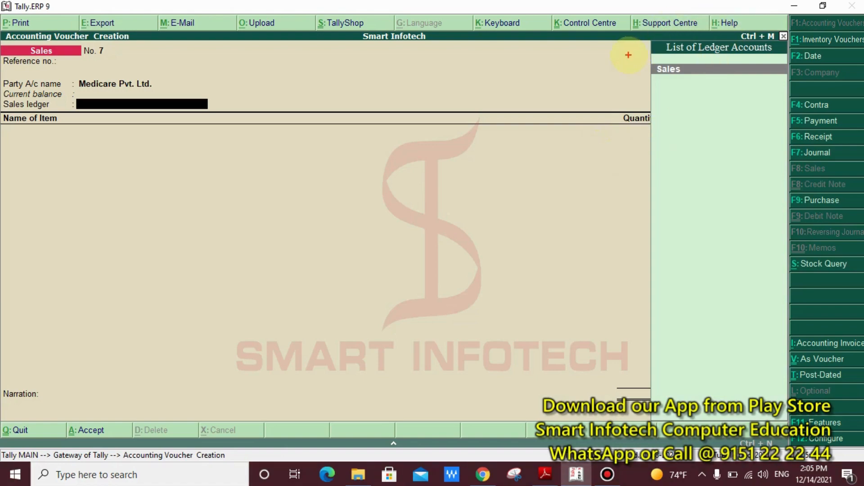
pyautogui.moveTo(628, 55); pyautogui.dragTo(704, 84)
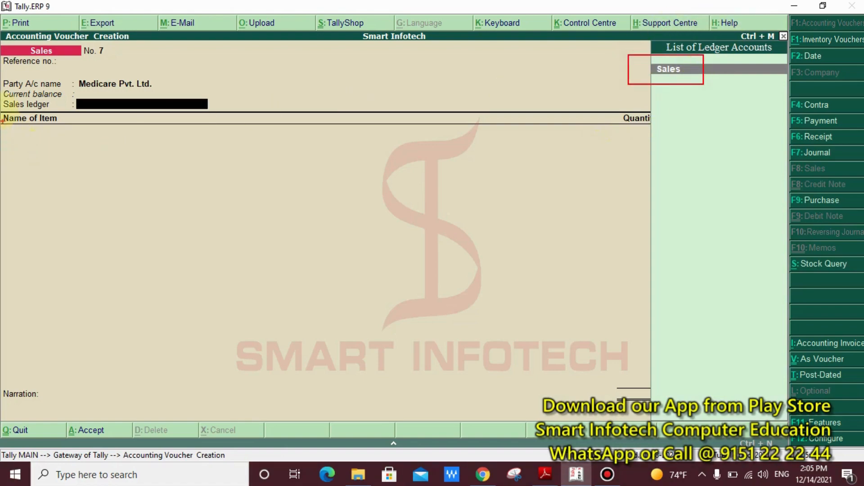
pyautogui.moveTo(2, 75)
pyautogui.mouseDown()
pyautogui.moveTo(166, 180)
pyautogui.moveTo(399, 291)
pyautogui.mouseUp()
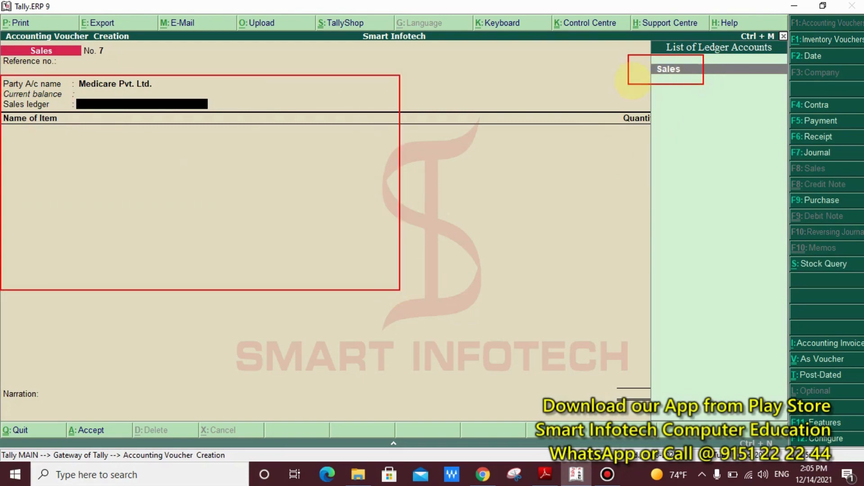
pyautogui.moveTo(618, 81); pyautogui.dragTo(689, 76)
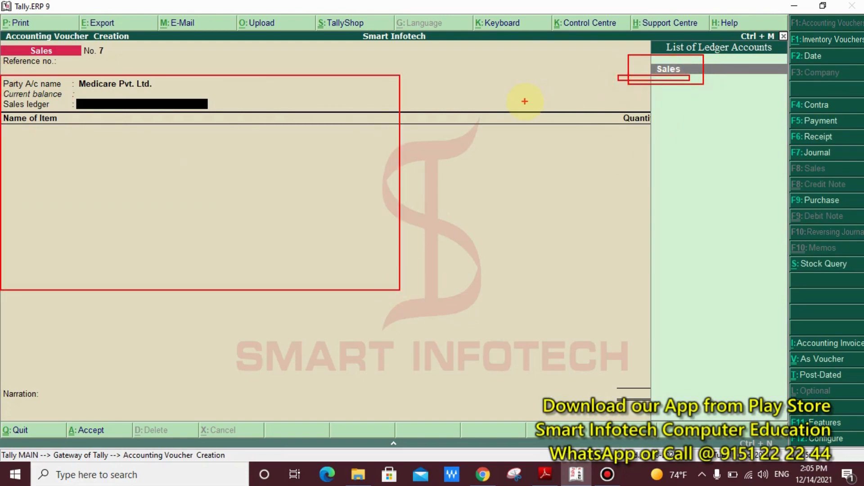
pyautogui.hotkey('ctrl', 'z')
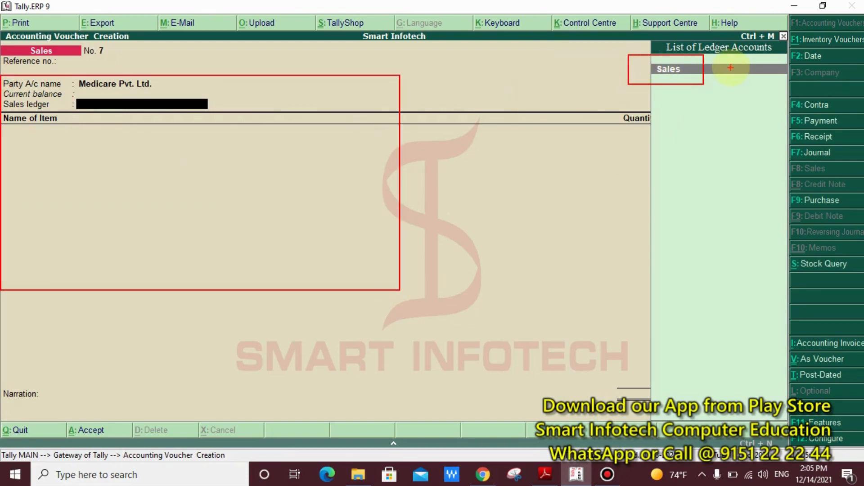
pyautogui.press('Escape')
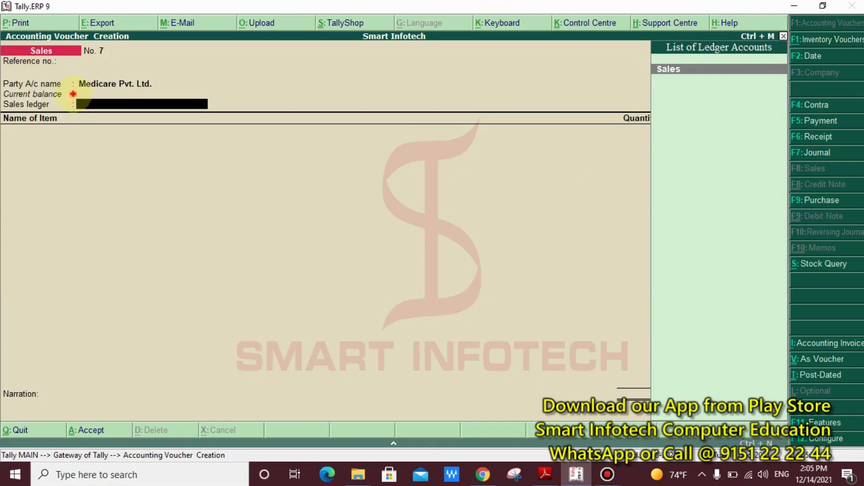
# Outline the empty Sales ledger field, annotate it with an arrow and the text "ALT + C", and clear the annotations.
pyautogui.moveTo(73, 94); pyautogui.dragTo(216, 114)
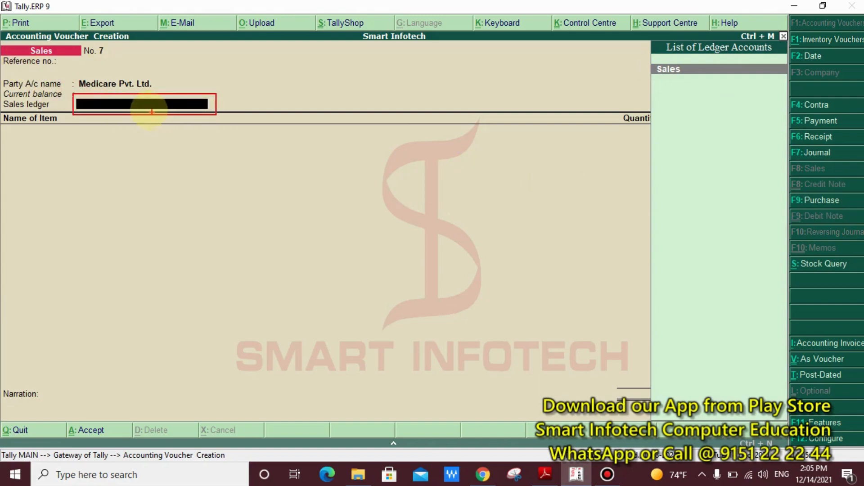
pyautogui.moveTo(145, 110)
pyautogui.mouseDown()
pyautogui.moveTo(201, 184)
pyautogui.moveTo(204, 202)
pyautogui.mouseUp()
pyautogui.press('t')
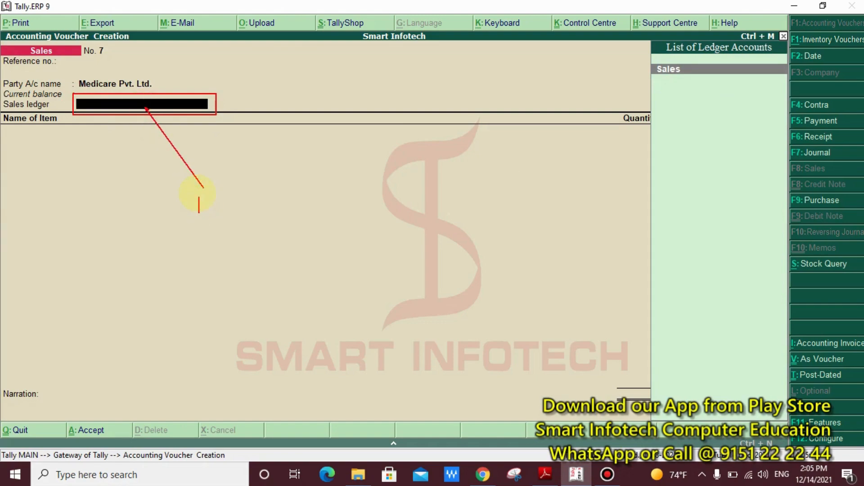
pyautogui.click(197, 193)
pyautogui.write('ALT + C')
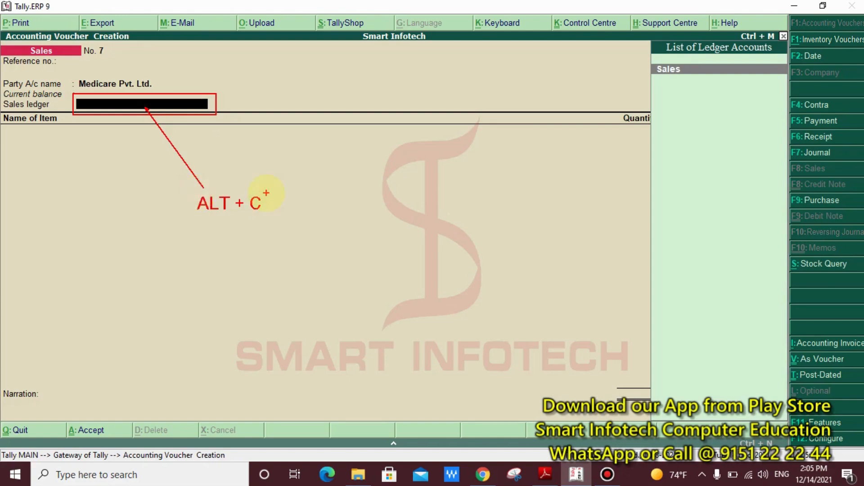
pyautogui.press('Escape')
# Create a ledger named Offer Sales under Sales Accounts from the voucher and save it with the remaining default settings.
pyautogui.hotkey('alt', 'c')
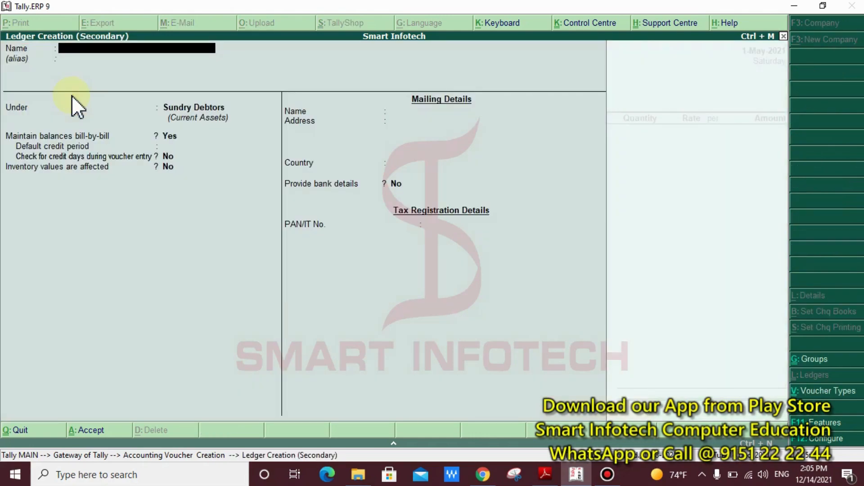
pyautogui.write('Offer Sales')
pyautogui.press('Return')
pyautogui.write('Sa')
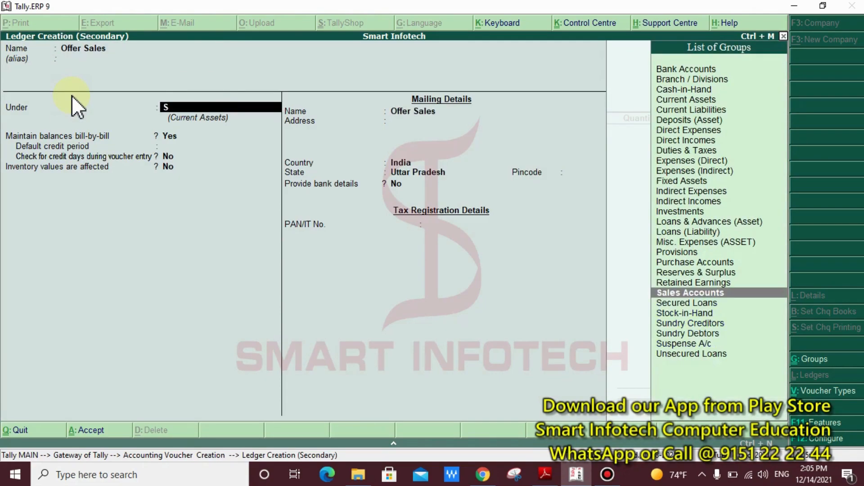
pyautogui.press('Return')
pyautogui.press('Return')
pyautogui.press('Return')
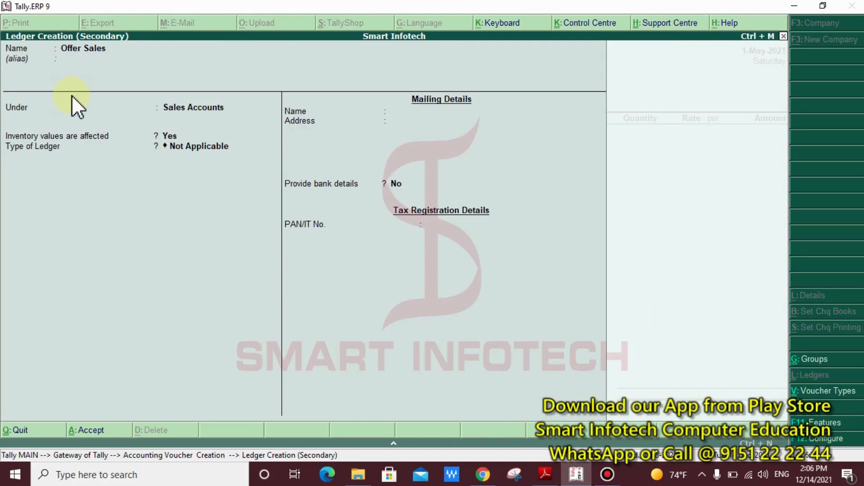
pyautogui.press('Return')
pyautogui.press('Return')
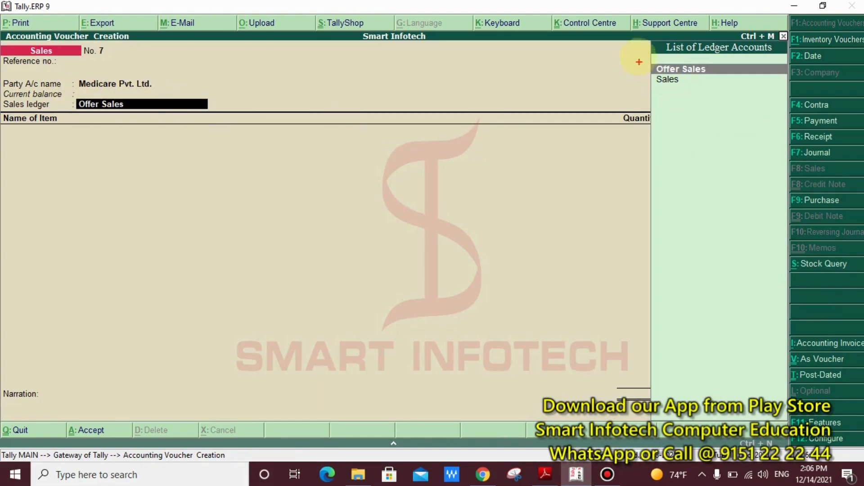
# Outline the ledger list entries, clear the outline, and accept Offer Sales as the voucher's sales ledger.
pyautogui.moveTo(637, 48); pyautogui.dragTo(767, 110)
pyautogui.press('Escape')
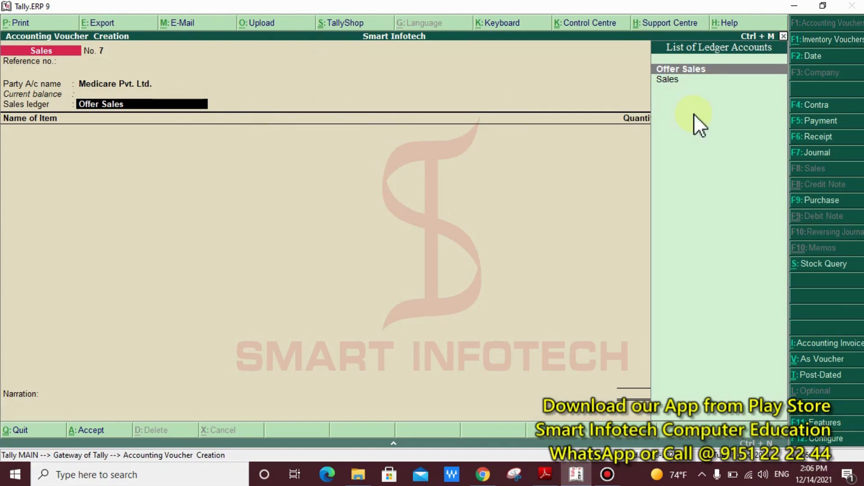
pyautogui.press('Return')
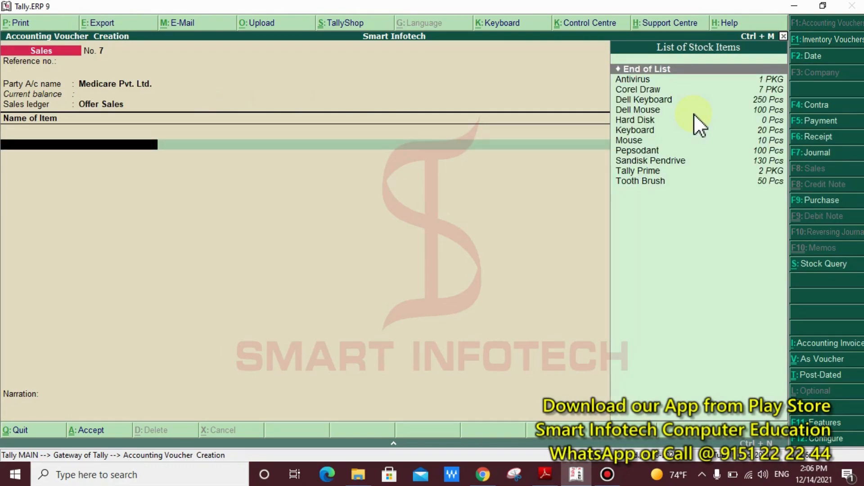
# Switch to the Tally Notes PDF, outline the Pepsodent sale quantity and rate, and return to the Tally voucher.
pyautogui.click(545, 473)
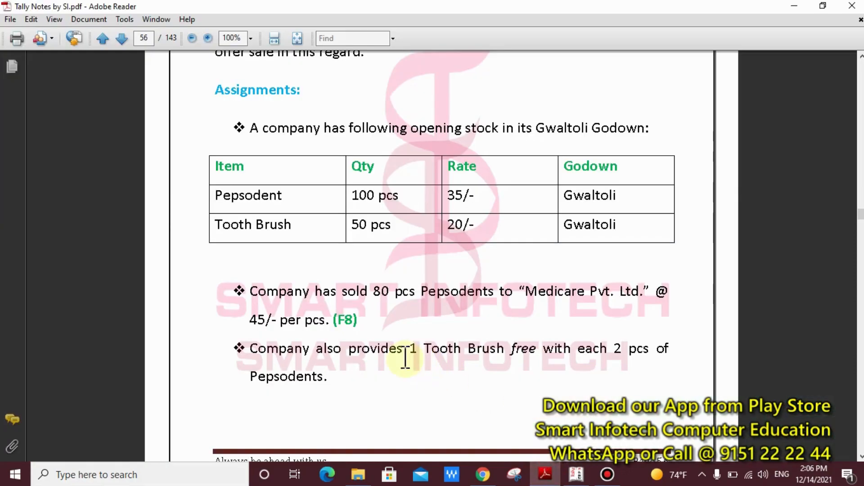
pyautogui.moveTo(223, 269)
pyautogui.mouseDown()
pyautogui.moveTo(522, 310)
pyautogui.moveTo(519, 303)
pyautogui.mouseUp()
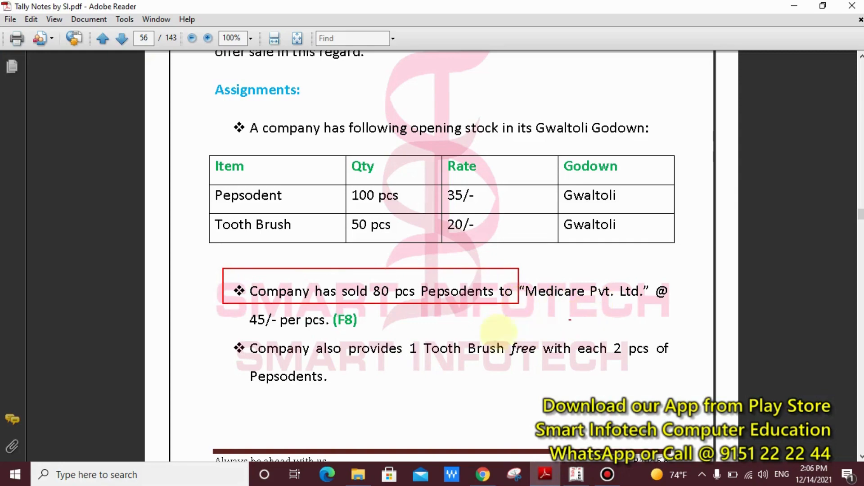
pyautogui.moveTo(231, 308); pyautogui.dragTo(284, 338)
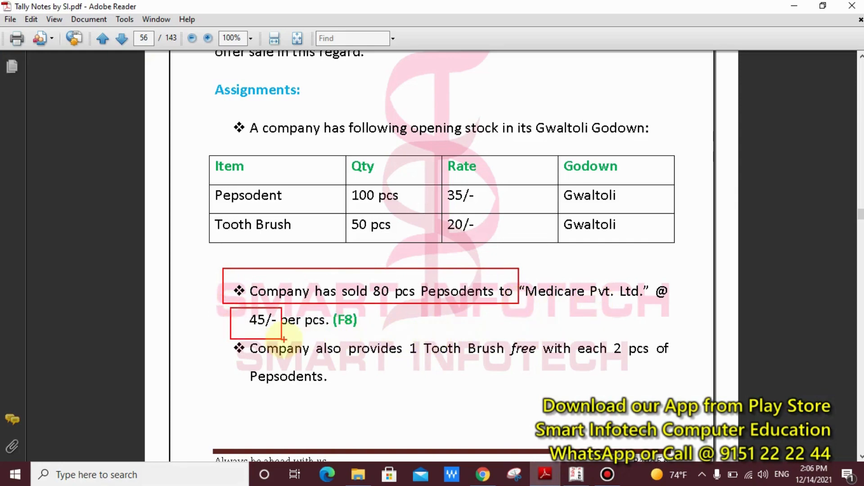
pyautogui.press('Escape')
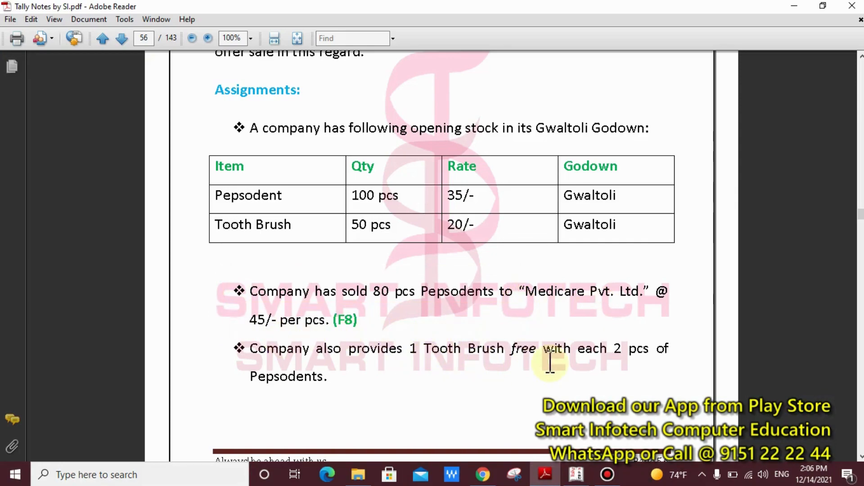
pyautogui.click(576, 474)
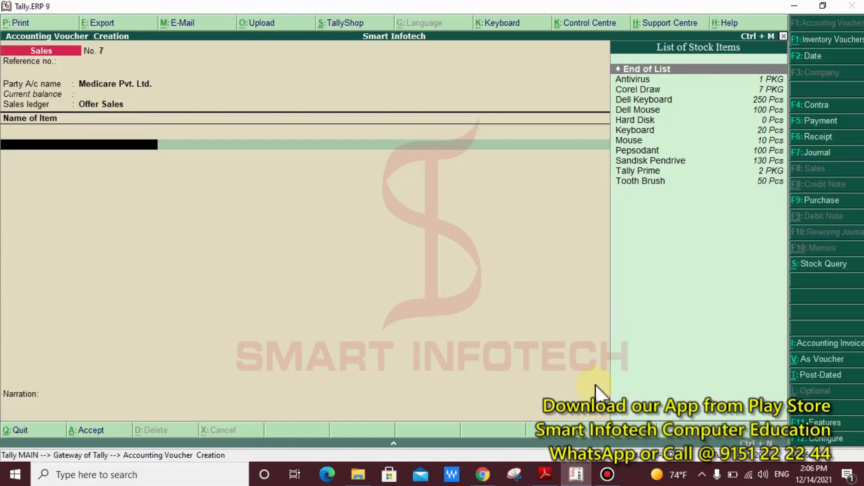
# Select Pepsodant as the voucher's item from the Gwaltoli godown, and briefly outline that godown's available stock.
pyautogui.write('P')
pyautogui.press('Return')
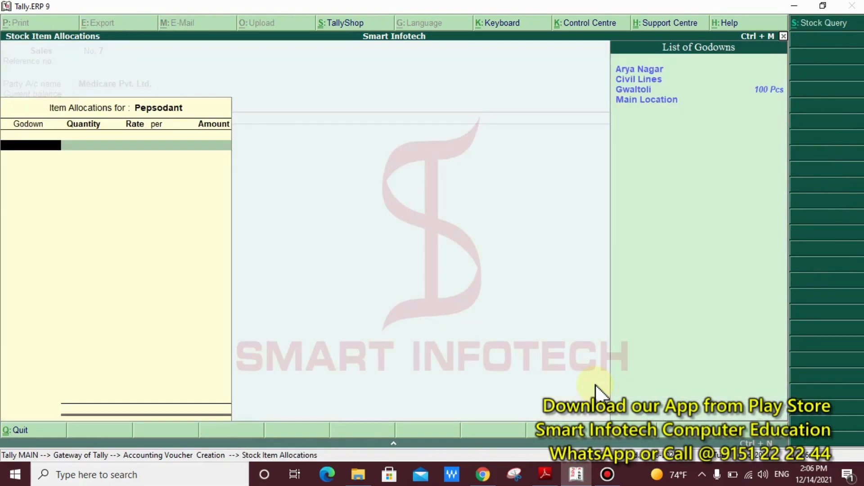
pyautogui.press('Down')
pyautogui.press('Down')
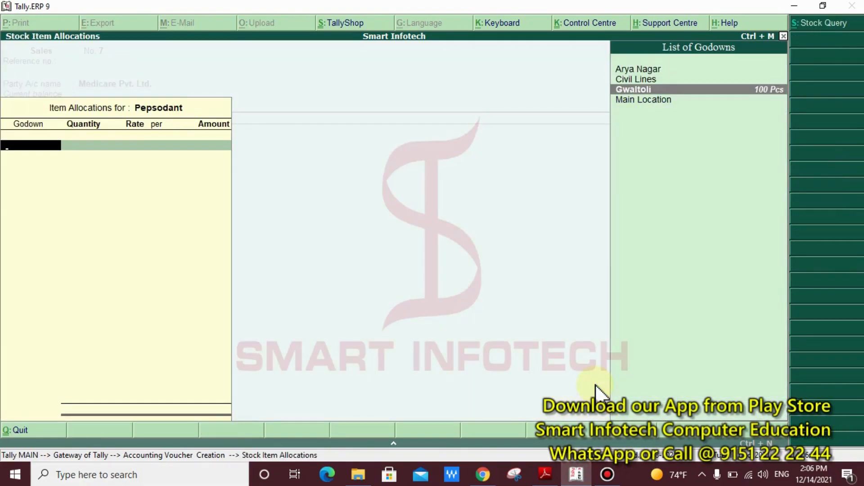
pyautogui.press('Return')
pyautogui.press('BackSpace')
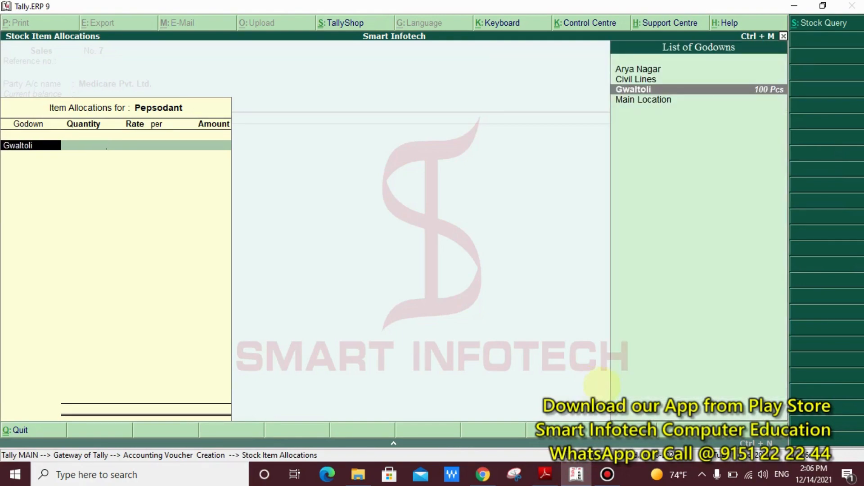
pyautogui.moveTo(818, 78); pyautogui.dragTo(741, 105)
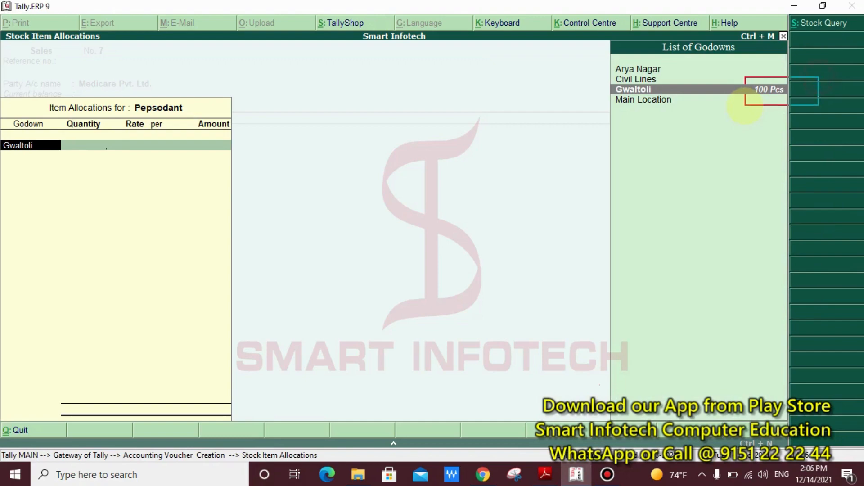
pyautogui.press('Escape')
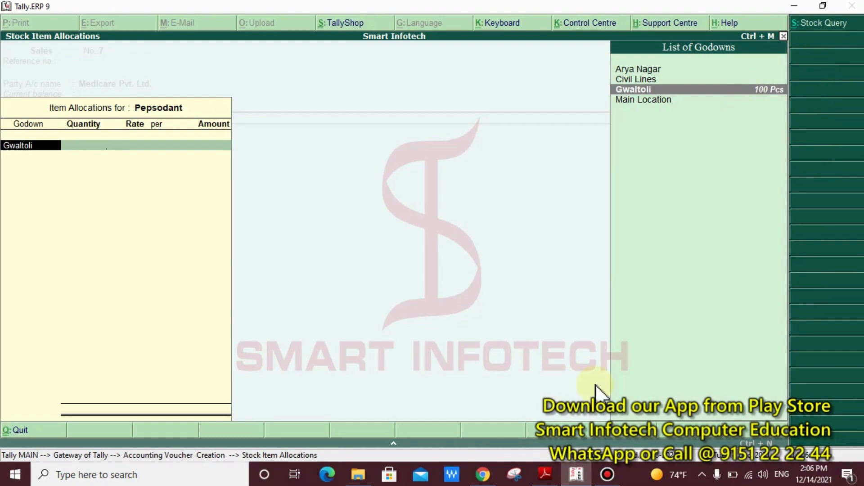
# Set the Pepsodant allocation from Gwaltoli to 80 Pcs at a rate of 45 and accept the item line.
pyautogui.press('Return')
pyautogui.write('80')
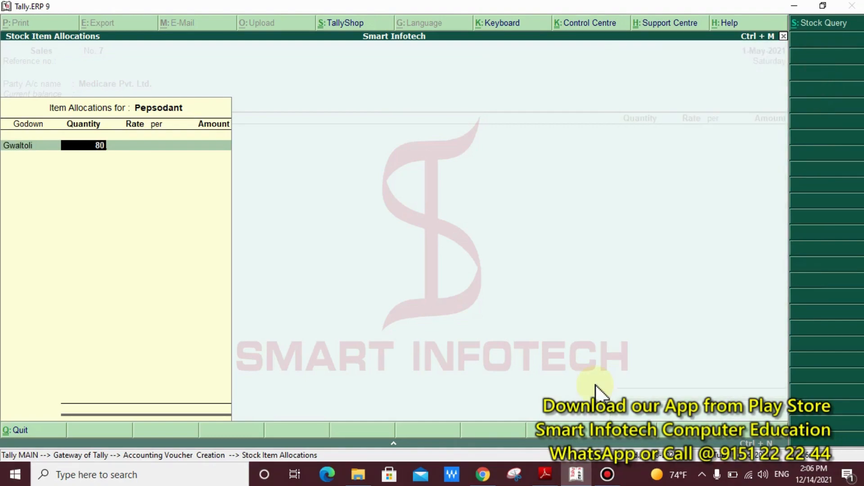
pyautogui.press('Return')
pyautogui.write('45')
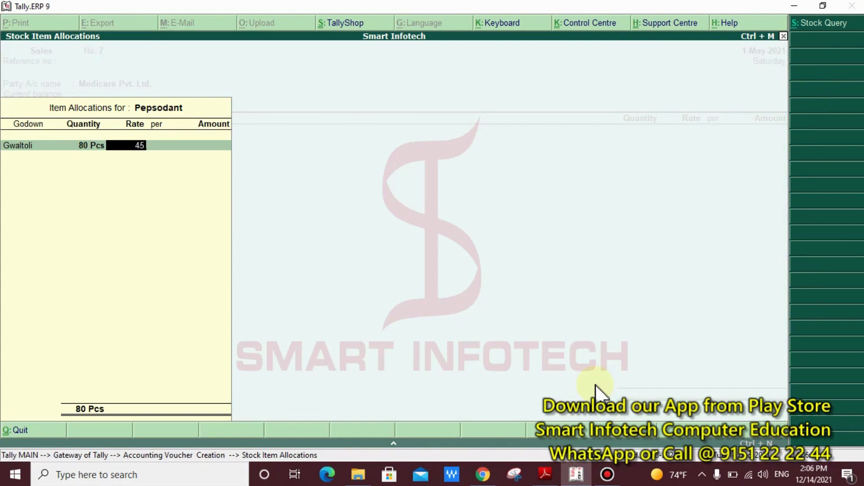
pyautogui.press('Return')
pyautogui.press('Return')
pyautogui.press('Return')
pyautogui.press('Return')
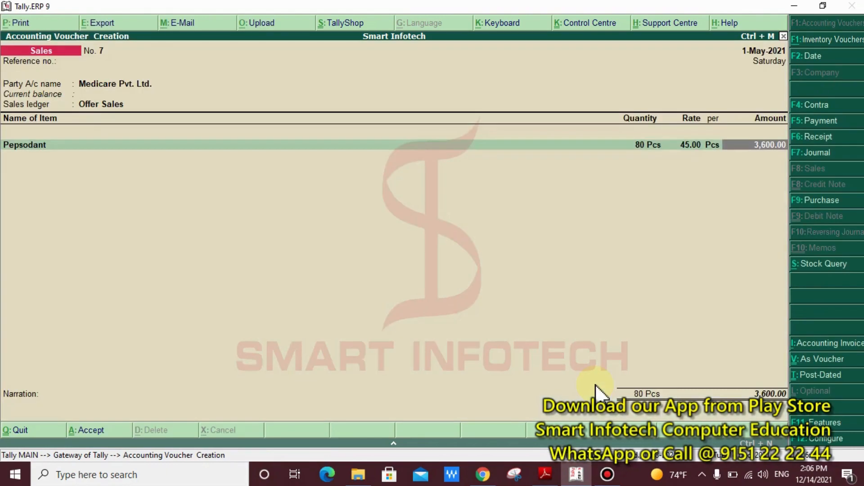
pyautogui.press('Return')
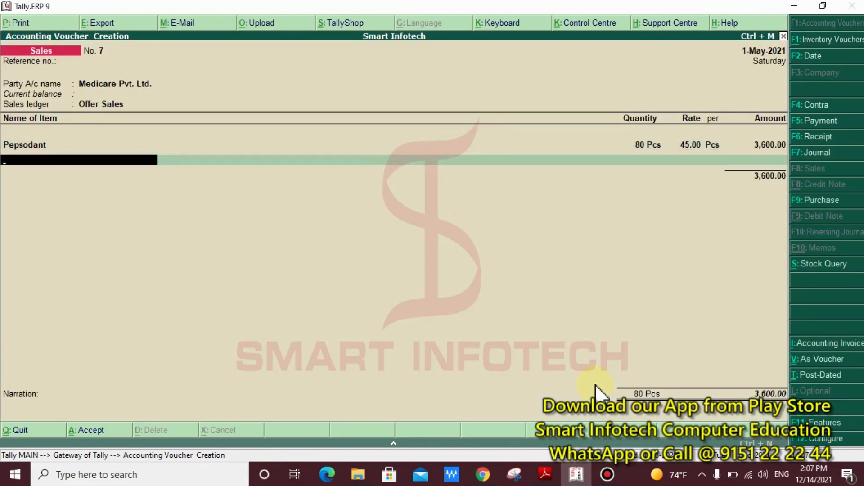
# Outline the Pepsodant entry and the empty item row below it, and clear the annotations.
pyautogui.hotkey('ctrl', '2')
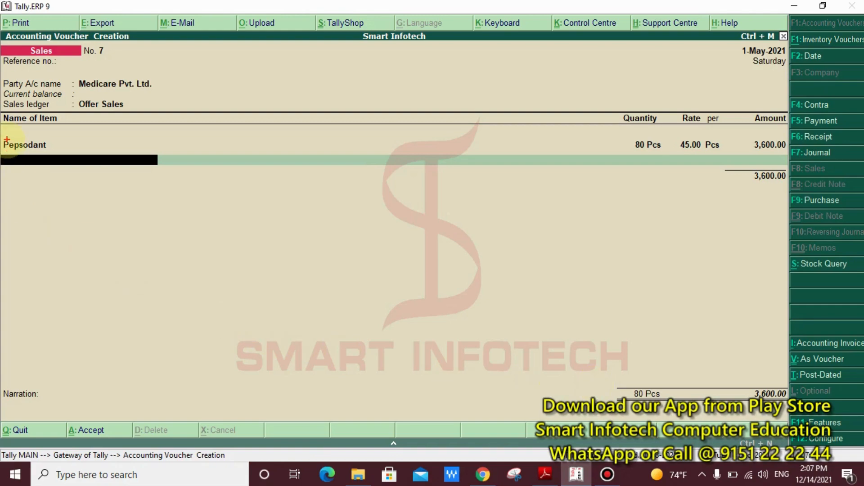
pyautogui.moveTo(1, 136); pyautogui.dragTo(54, 153)
pyautogui.moveTo(1, 156)
pyautogui.mouseDown()
pyautogui.moveTo(52, 184)
pyautogui.moveTo(136, 191)
pyautogui.mouseUp()
pyautogui.press('Escape')
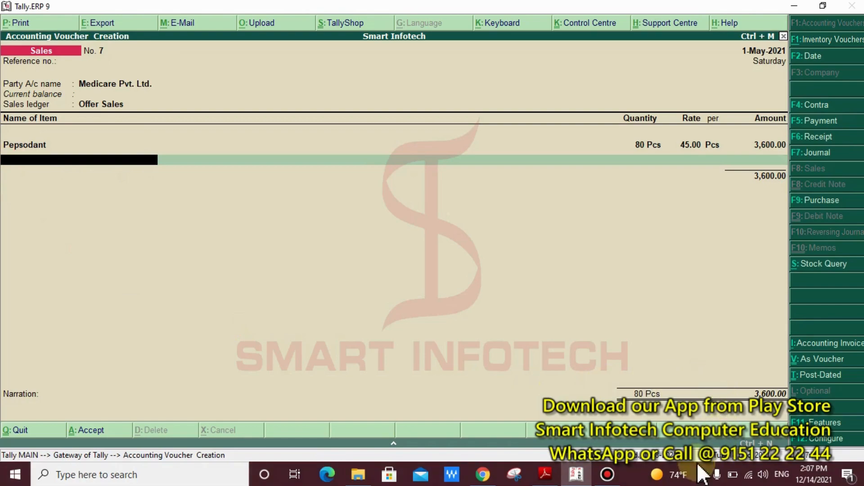
# Switch to the Tally Notes PDF, outline the free Tooth Brush offer terms, and return to the Tally voucher.
pyautogui.click(544, 474)
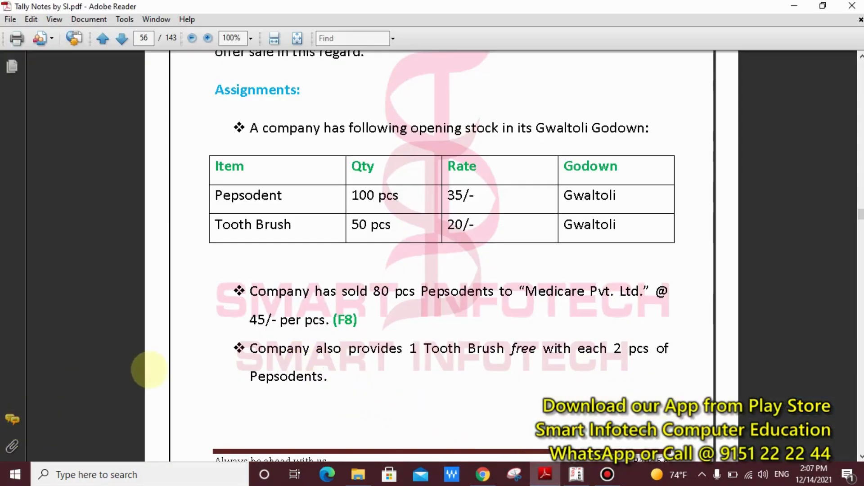
pyautogui.moveTo(400, 337)
pyautogui.mouseDown()
pyautogui.moveTo(473, 359)
pyautogui.moveTo(533, 362)
pyautogui.mouseUp()
pyautogui.moveTo(589, 331)
pyautogui.mouseDown()
pyautogui.moveTo(621, 365)
pyautogui.moveTo(656, 379)
pyautogui.mouseUp()
pyautogui.press('Escape')
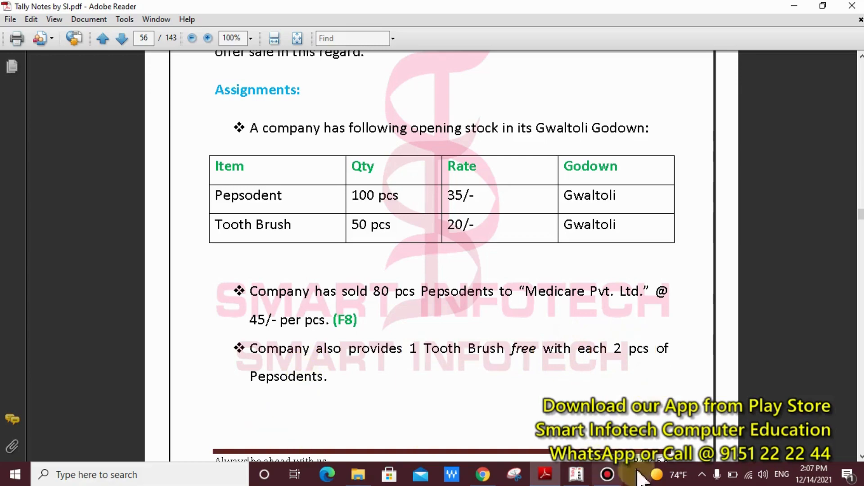
pyautogui.click(581, 474)
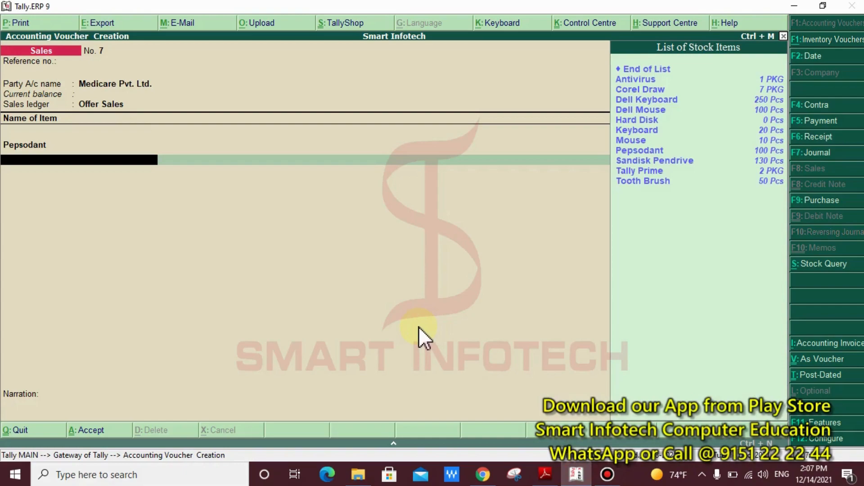
# Add Tooth Brush as the second item, allocating 40 Pcs from the Gwaltoli godown.
pyautogui.write('t')
pyautogui.press('Down')
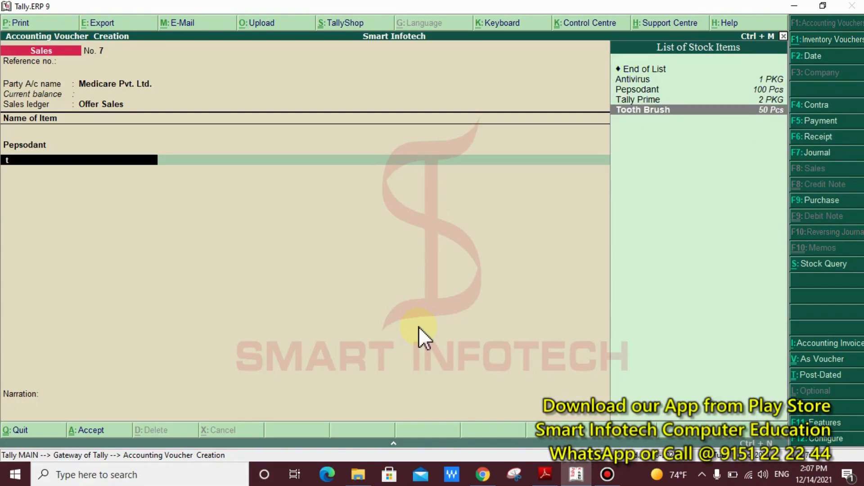
pyautogui.press('Return')
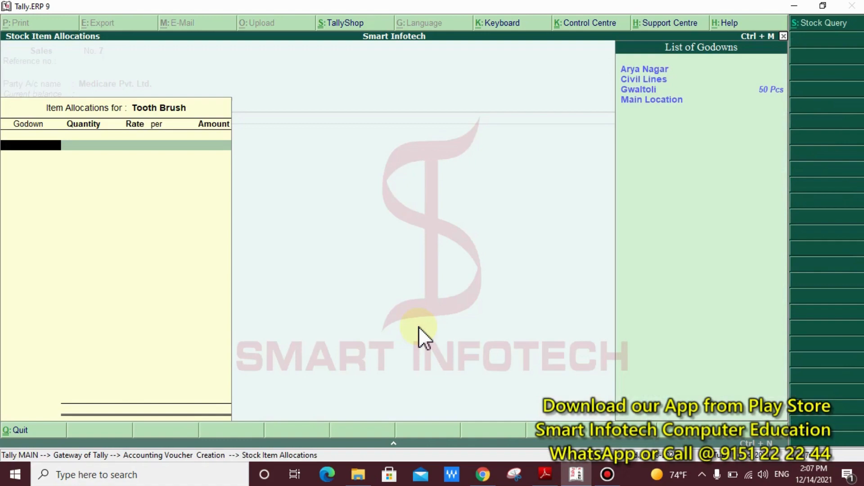
pyautogui.press('Down')
pyautogui.press('Down')
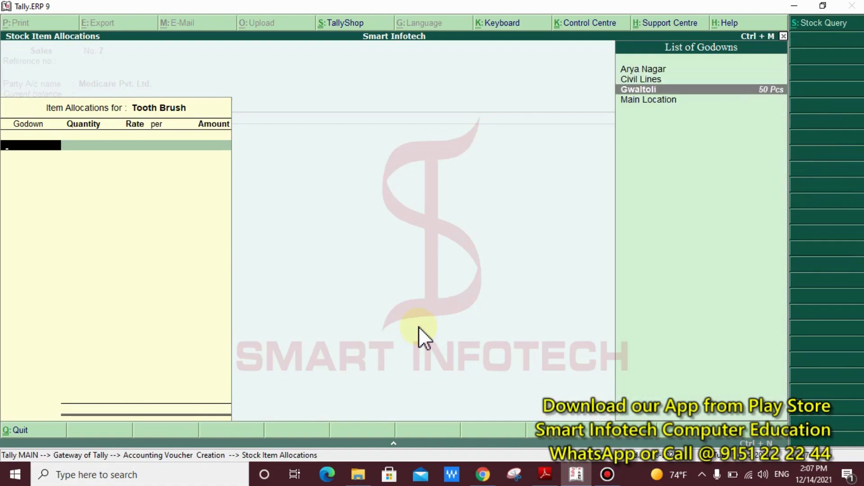
pyautogui.press('Return')
pyautogui.write('40')
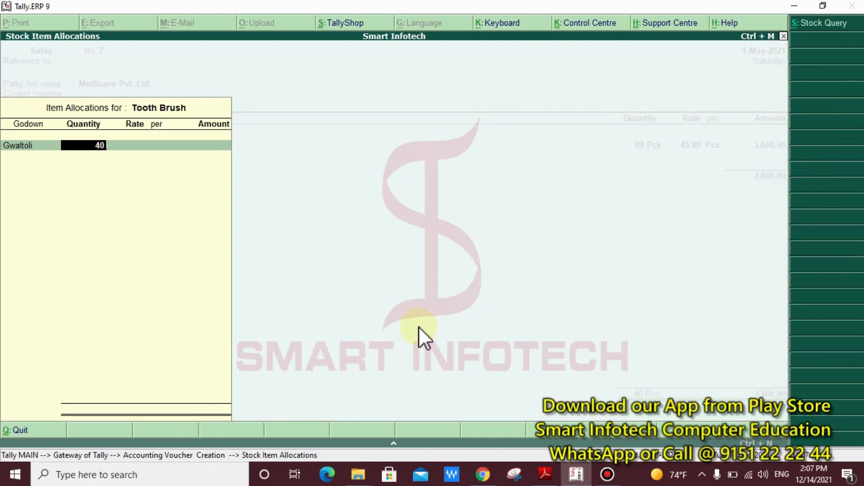
pyautogui.press('Return')
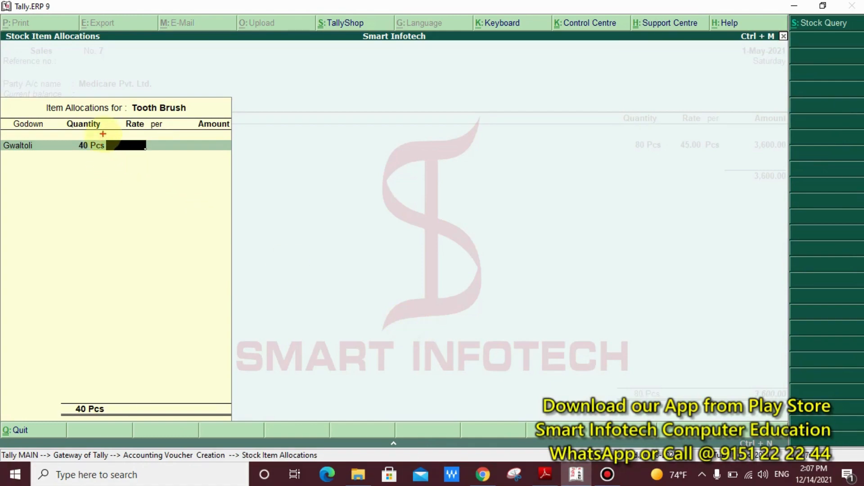
# Outline the blank Tooth Brush rate, the item name, the Pepsodant amounts and the voucher total, and clear the annotations.
pyautogui.moveTo(103, 133)
pyautogui.mouseDown()
pyautogui.moveTo(164, 154)
pyautogui.moveTo(167, 166)
pyautogui.moveTo(357, 262)
pyautogui.moveTo(425, 271)
pyautogui.moveTo(387, 265)
pyautogui.moveTo(381, 282)
pyautogui.mouseUp()
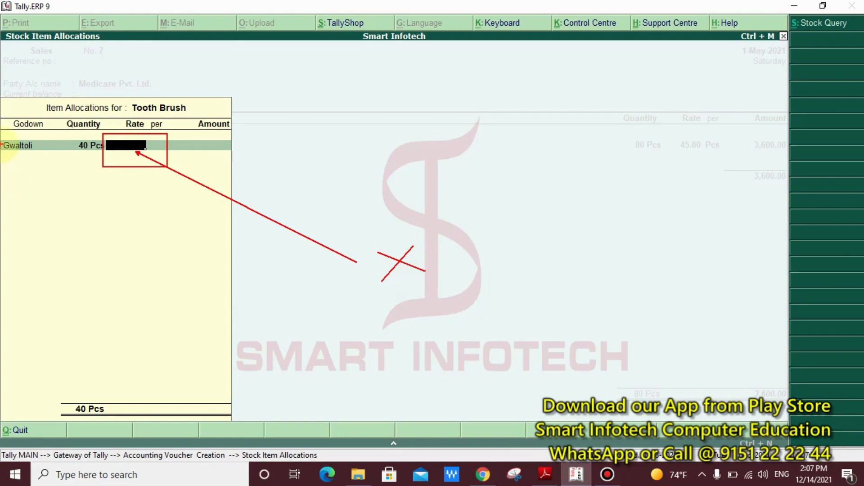
pyautogui.moveTo(127, 93)
pyautogui.mouseDown()
pyautogui.moveTo(146, 110)
pyautogui.moveTo(193, 117)
pyautogui.mouseUp()
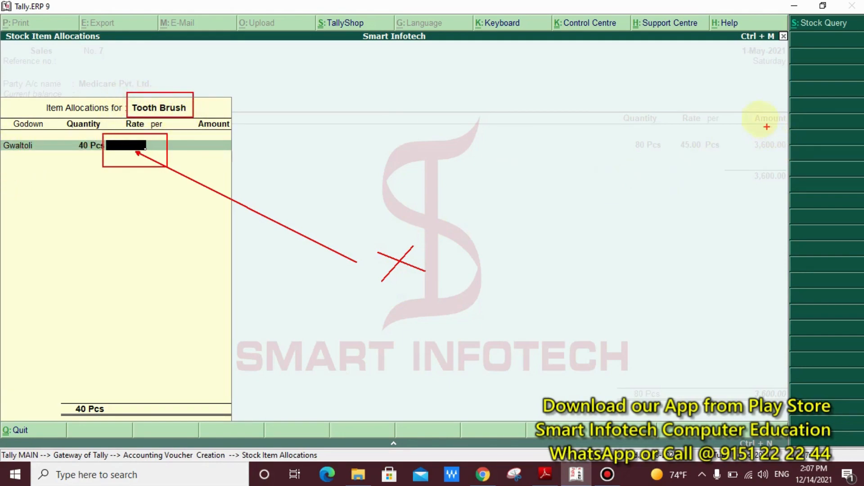
pyautogui.moveTo(735, 100)
pyautogui.mouseDown()
pyautogui.moveTo(789, 363)
pyautogui.moveTo(808, 405)
pyautogui.mouseUp()
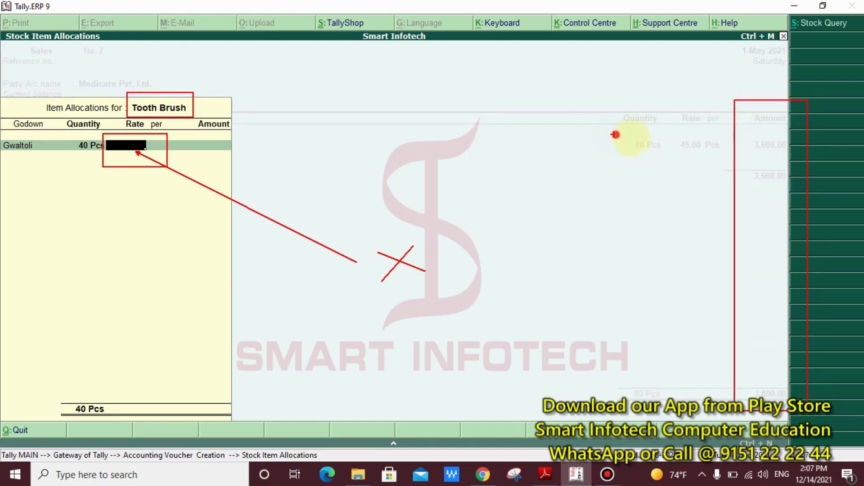
pyautogui.moveTo(615, 134); pyautogui.dragTo(797, 156)
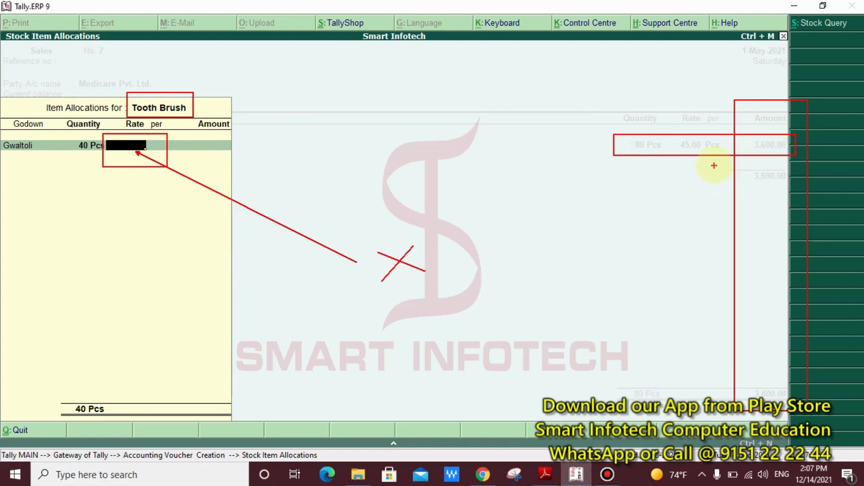
pyautogui.moveTo(717, 160)
pyautogui.mouseDown()
pyautogui.moveTo(787, 179)
pyautogui.moveTo(820, 218)
pyautogui.moveTo(806, 217)
pyautogui.mouseUp()
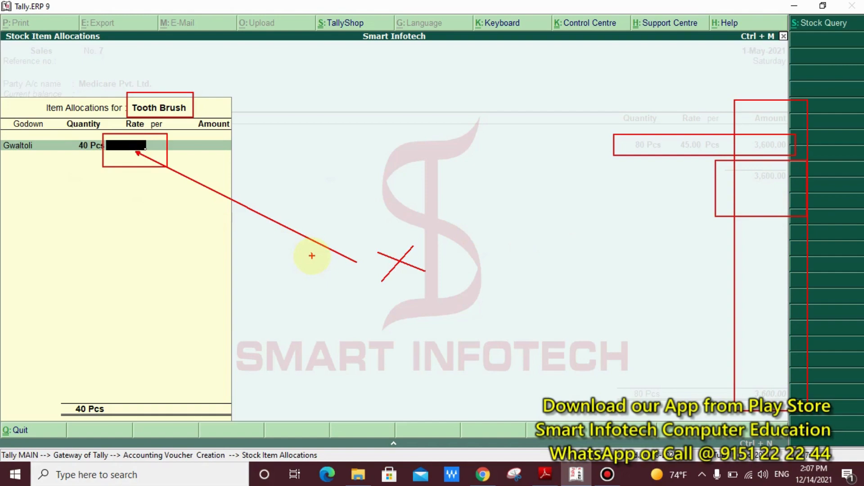
pyautogui.press('Escape')
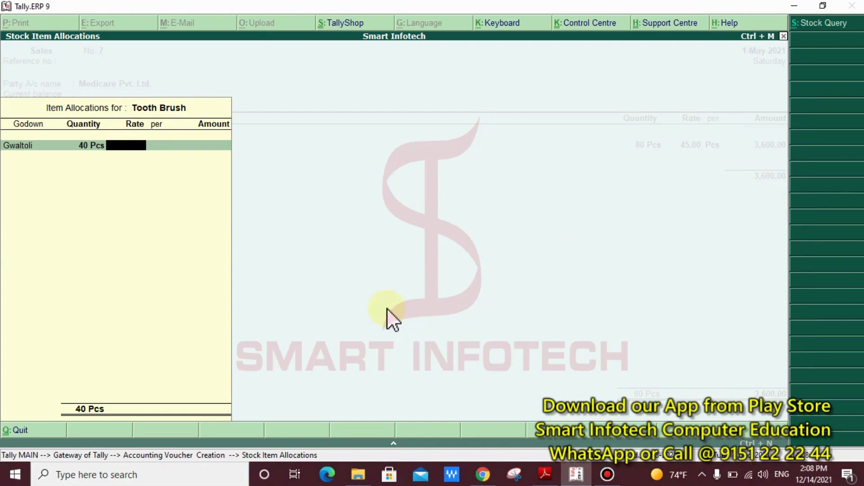
# Leave the Tooth Brush rate and amount blank and accept the 40 Pcs allocation into the voucher.
pyautogui.press('Return')
pyautogui.press('Return')
pyautogui.press('Return')
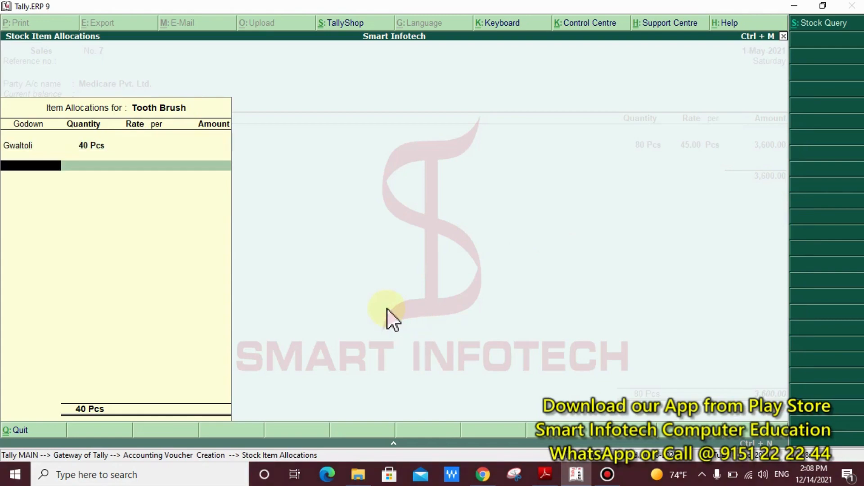
pyautogui.press('Return')
pyautogui.press('Return')
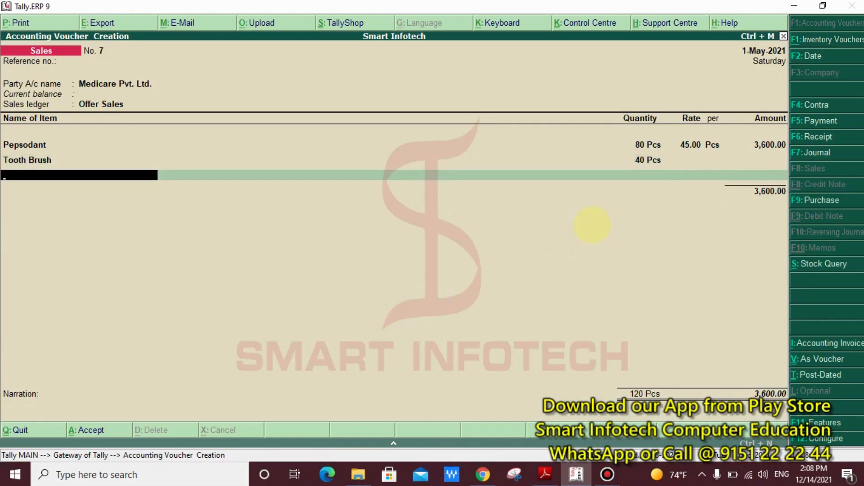
# Outline both item quantities, the Pepsodant amount and the voucher totals, underline the blank Tooth Brush amount, and clear the annotations.
pyautogui.hotkey('ctrl', '2')
pyautogui.moveTo(733, 127); pyautogui.dragTo(810, 152)
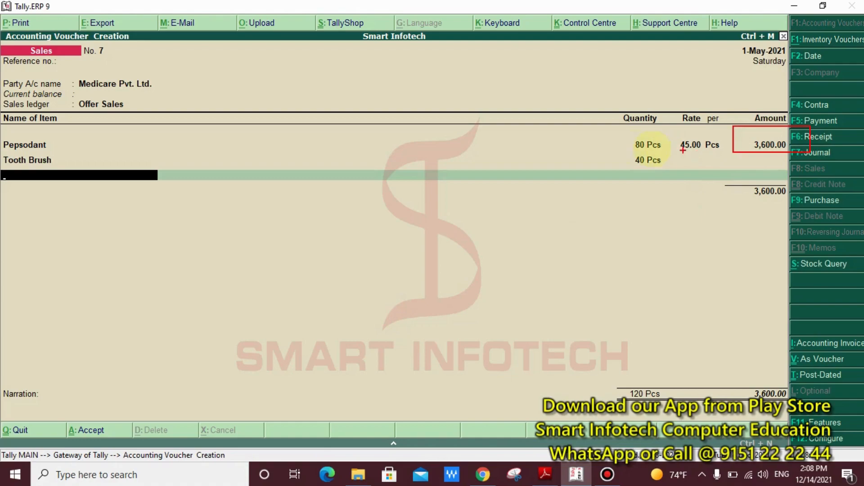
pyautogui.moveTo(613, 135); pyautogui.dragTo(674, 152)
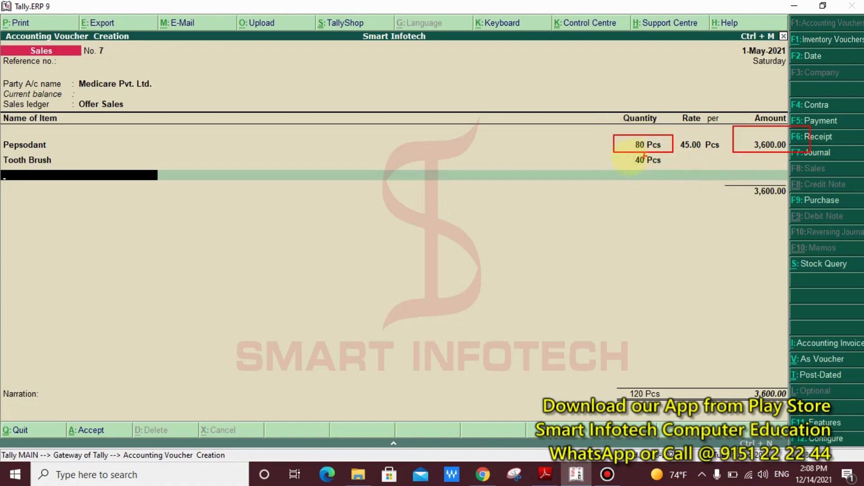
pyautogui.moveTo(616, 153); pyautogui.dragTo(667, 168)
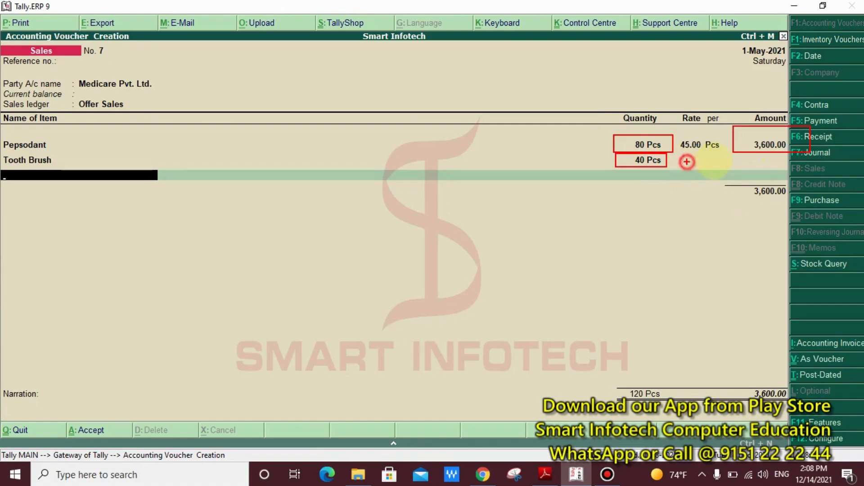
pyautogui.moveTo(686, 162); pyautogui.dragTo(774, 161)
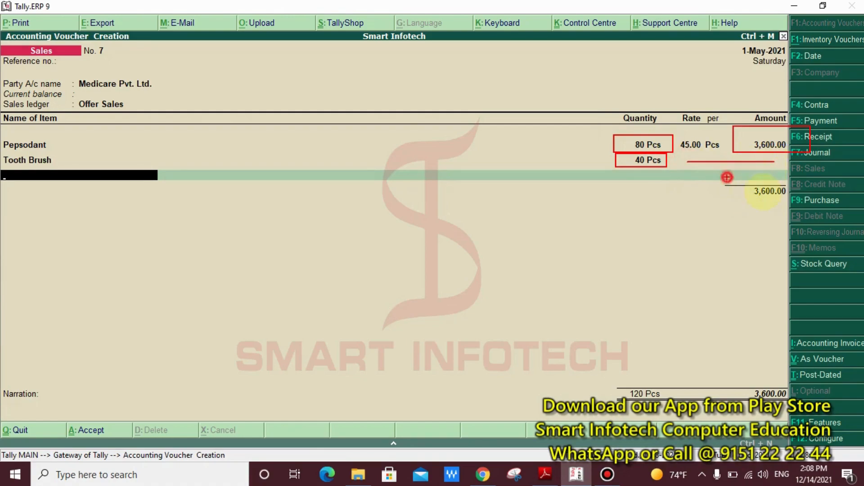
pyautogui.moveTo(727, 177); pyautogui.dragTo(806, 211)
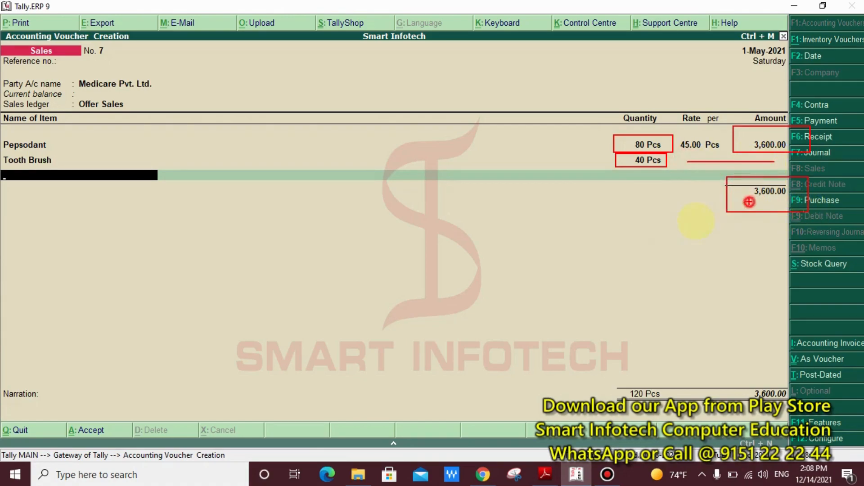
pyautogui.moveTo(749, 202); pyautogui.dragTo(648, 244)
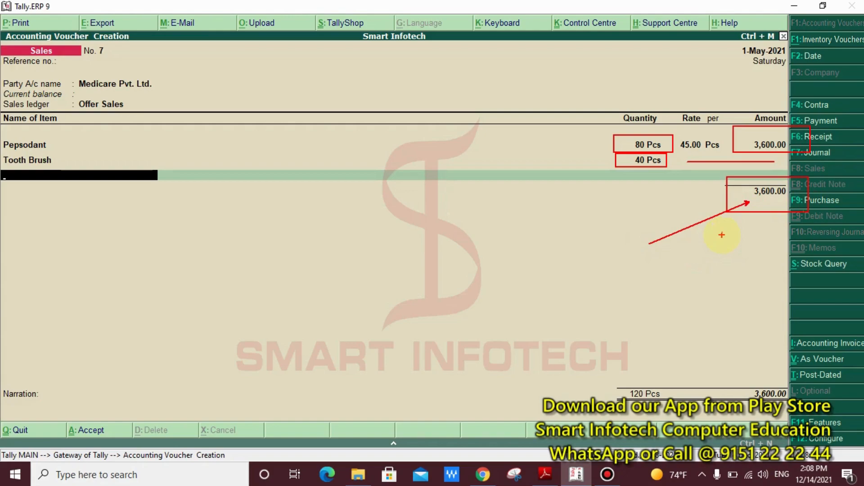
pyautogui.moveTo(720, 364); pyautogui.dragTo(798, 420)
pyautogui.press('Escape')
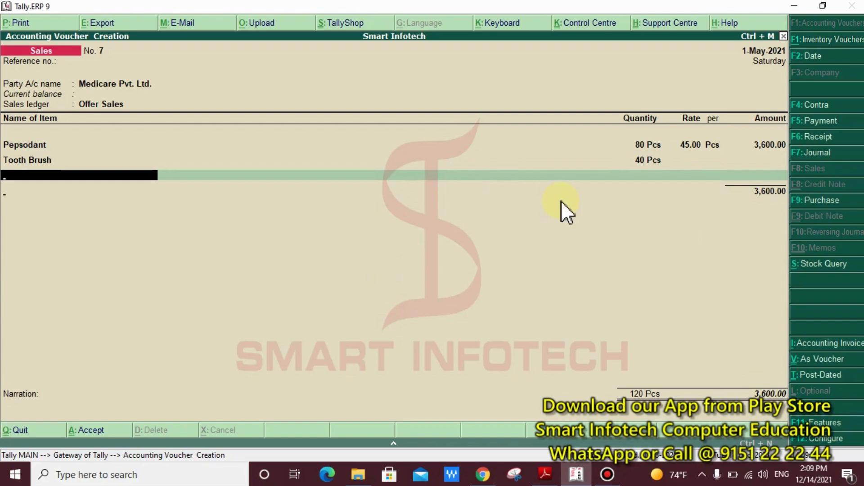
# End the item list, save the sales voucher without a narration, and return to the Gateway of Tally.
pyautogui.press('Return')
pyautogui.press('Return')
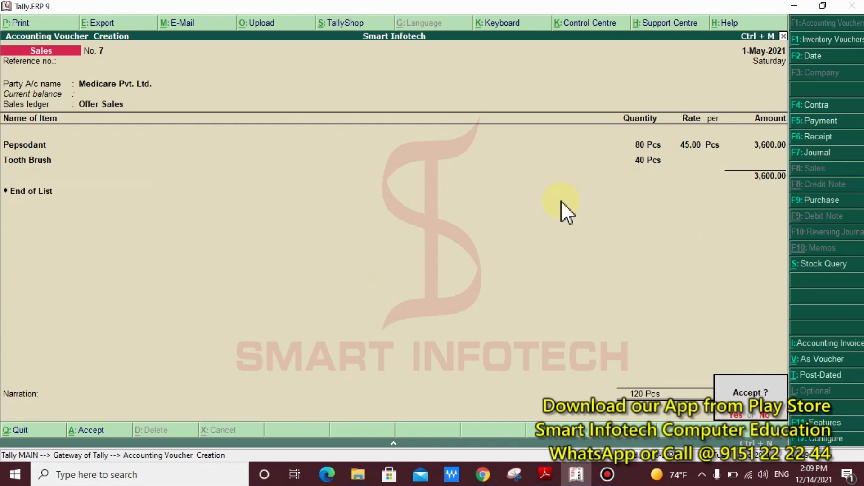
pyautogui.press('Return')
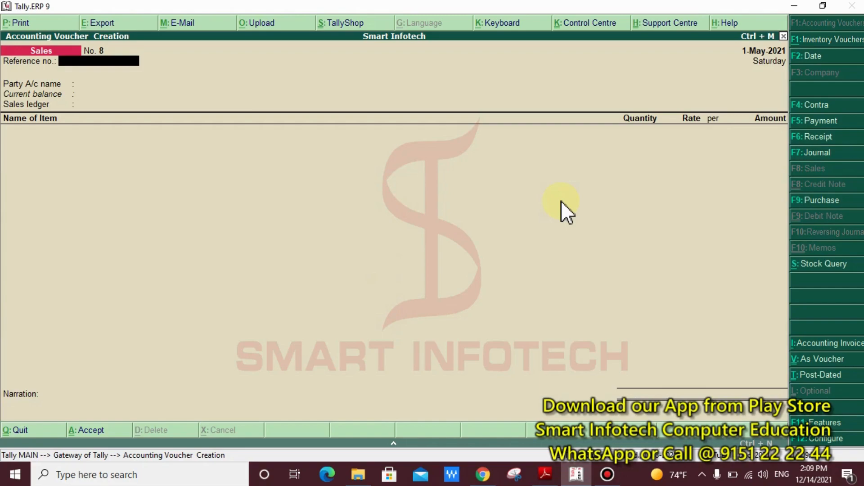
pyautogui.press('Escape')
pyautogui.press('Return')
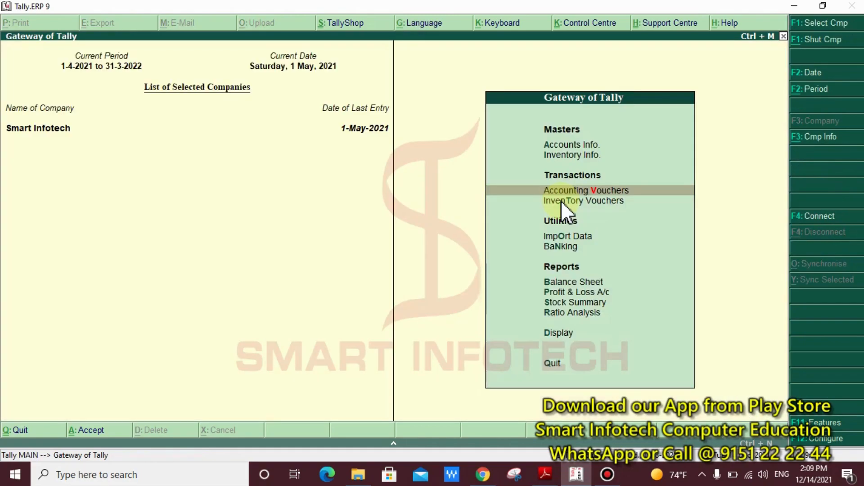
# Open the Statements of Inventory from the display reports.
pyautogui.press('Down')
pyautogui.press('Down')
pyautogui.press('Down')
pyautogui.press('Down')
pyautogui.press('Down')
pyautogui.press('Down')
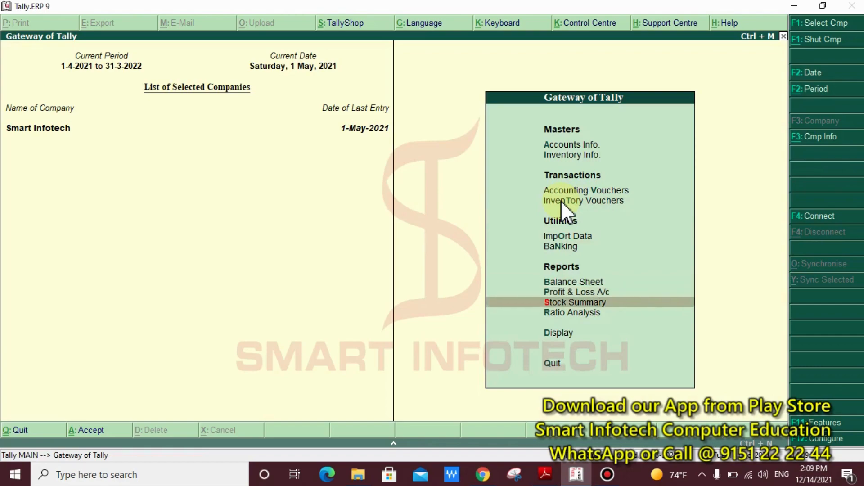
pyautogui.press('Down')
pyautogui.press('Down')
pyautogui.press('Return')
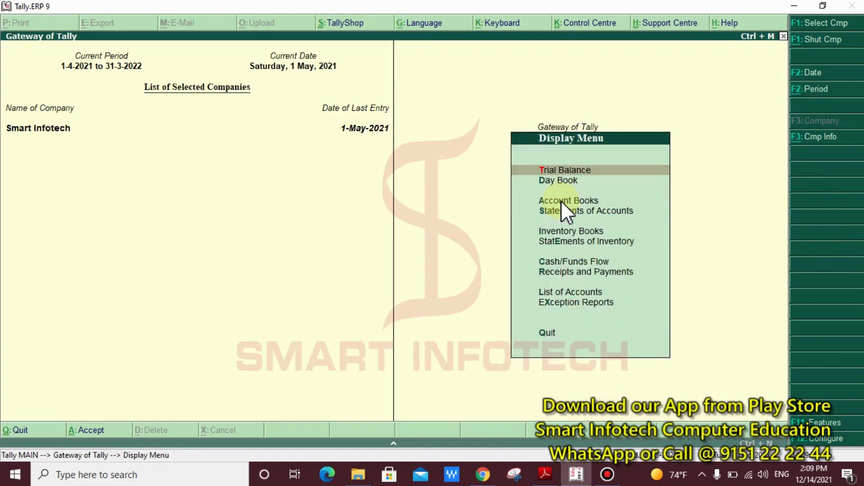
pyautogui.press('Down')
pyautogui.press('Down')
pyautogui.press('Down')
pyautogui.press('Down')
pyautogui.press('Down')
pyautogui.press('Down')
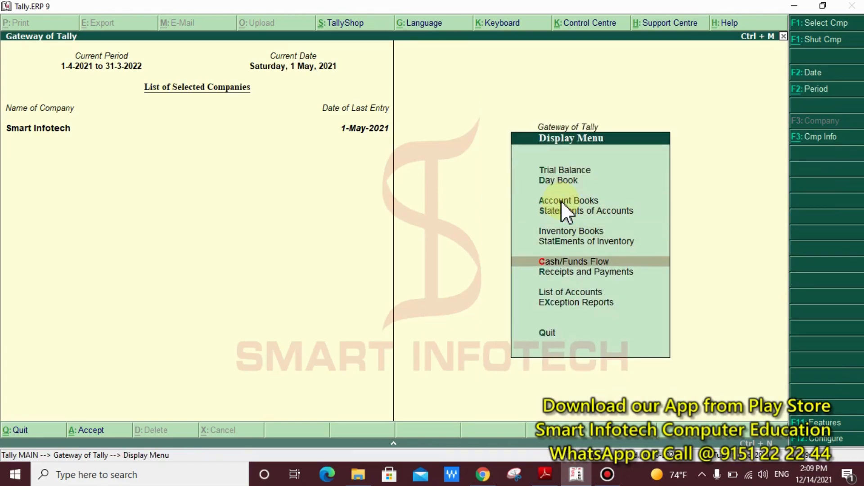
pyautogui.press('Up')
pyautogui.press('Return')
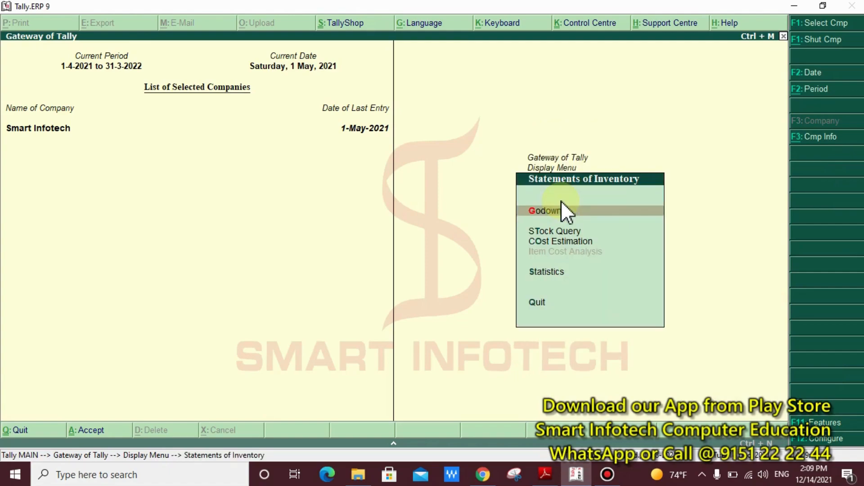
# Open the godown summary for Gwaltoli.
pyautogui.press('Return')
pyautogui.press('Down')
pyautogui.press('Down')
pyautogui.press('Down')
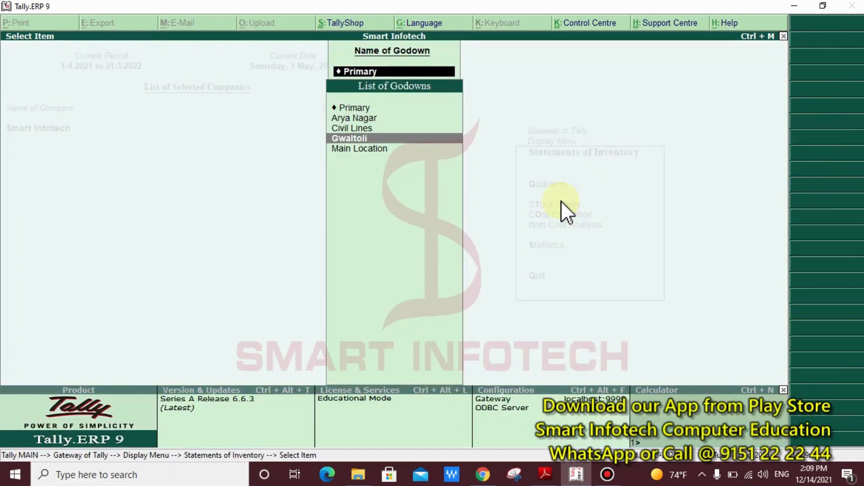
pyautogui.press('Return')
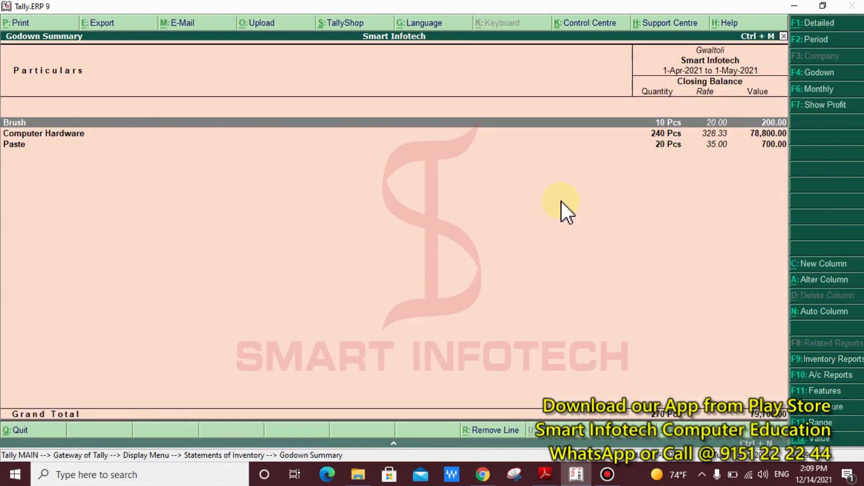
# Drill down from Paste to Pepsodant's monthly summary, outline the May outwards and closing quantity, and clear the annotations.
pyautogui.press('Down')
pyautogui.press('Down')
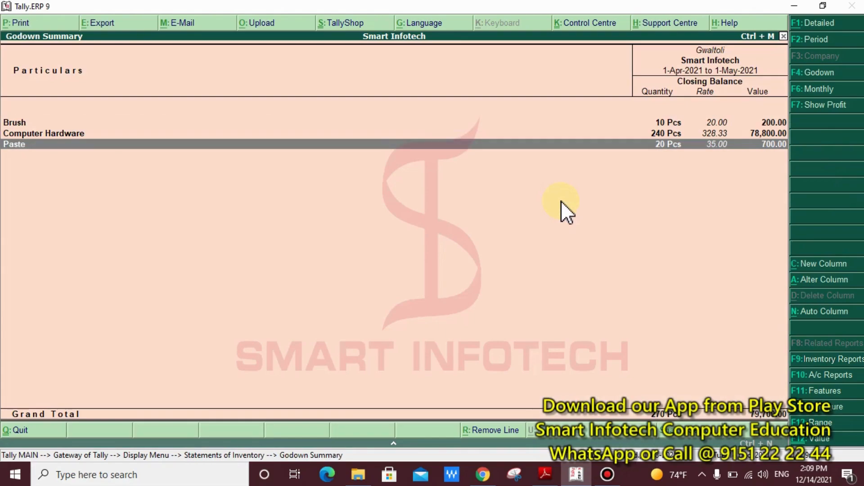
pyautogui.press('Return')
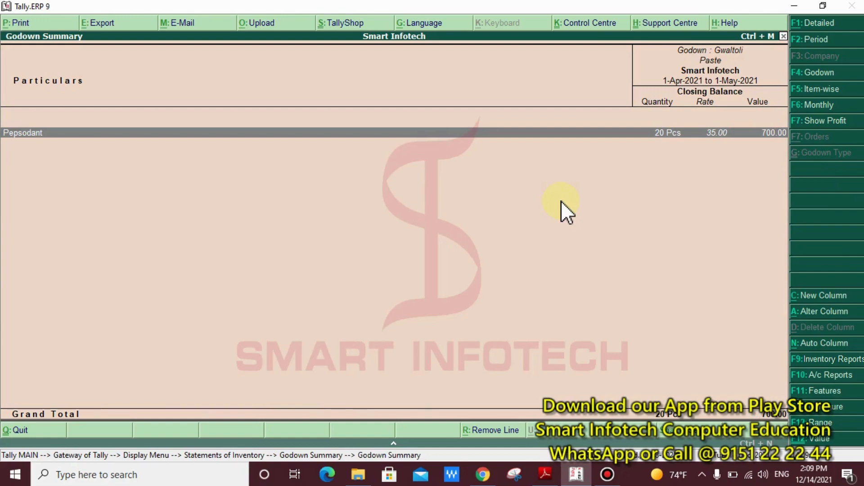
pyautogui.press('Return')
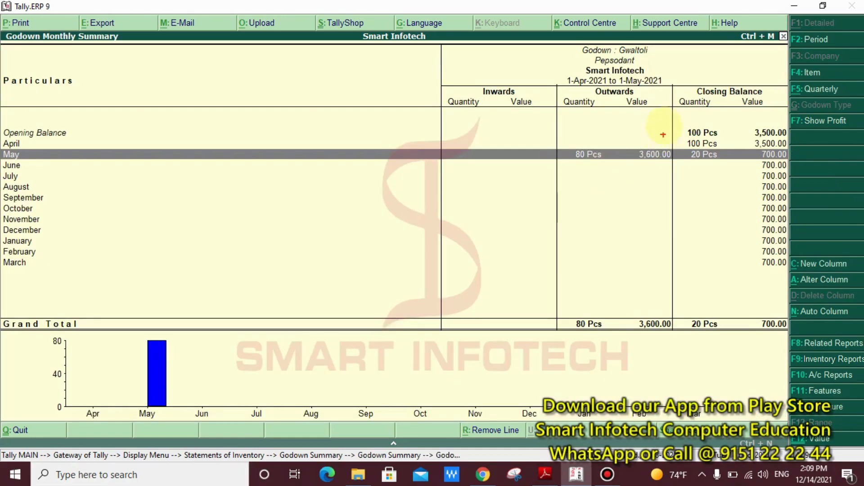
pyautogui.moveTo(548, 142)
pyautogui.mouseDown()
pyautogui.moveTo(589, 162)
pyautogui.moveTo(670, 171)
pyautogui.mouseUp()
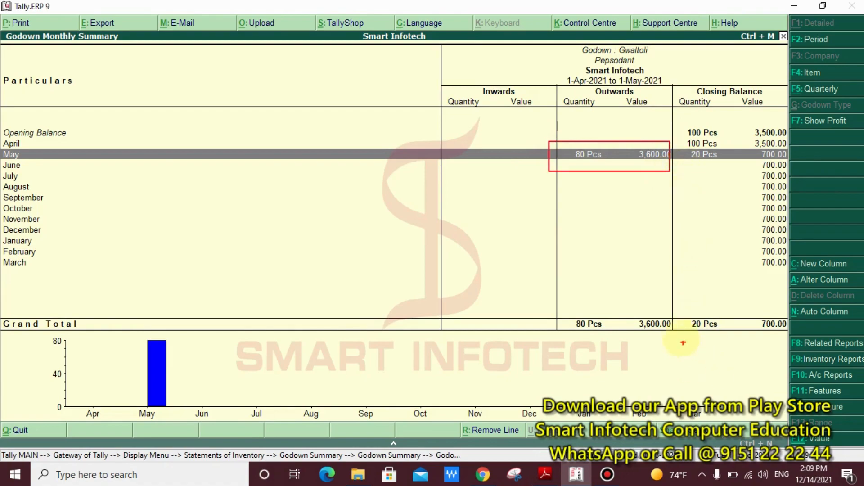
pyautogui.moveTo(684, 307); pyautogui.dragTo(738, 337)
pyautogui.press('Escape')
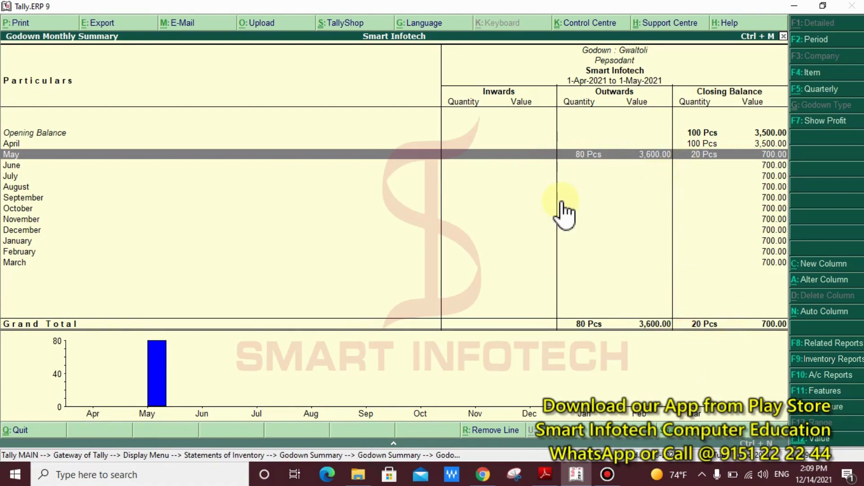
# Go back and drill down from Brush to Tooth Brush's monthly summary, outlining the May outward quantity and the opening balance.
pyautogui.press('Escape')
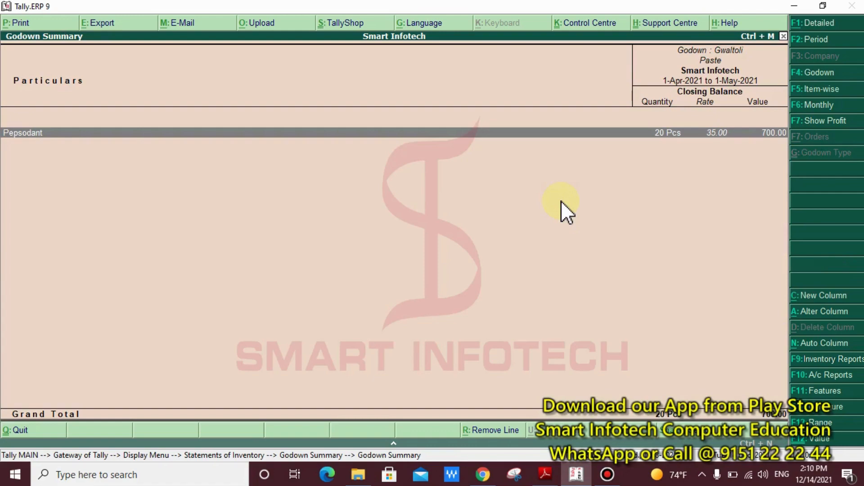
pyautogui.press('Escape')
pyautogui.press('Up')
pyautogui.press('Up')
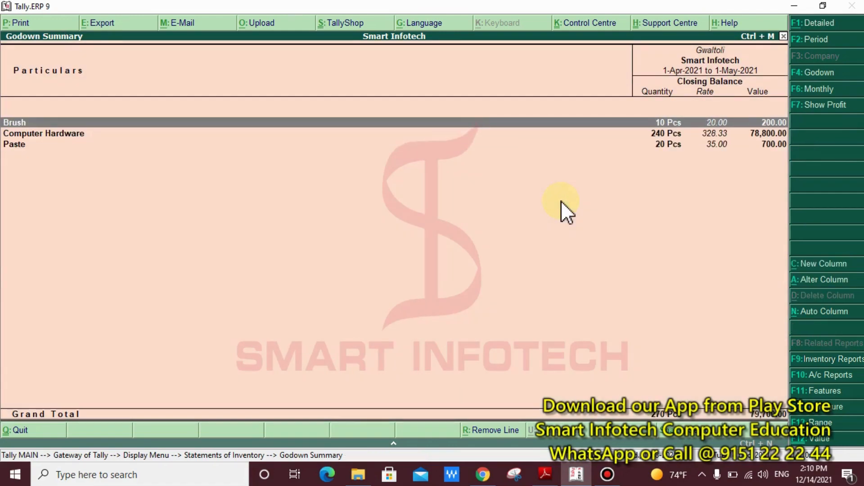
pyautogui.press('Return')
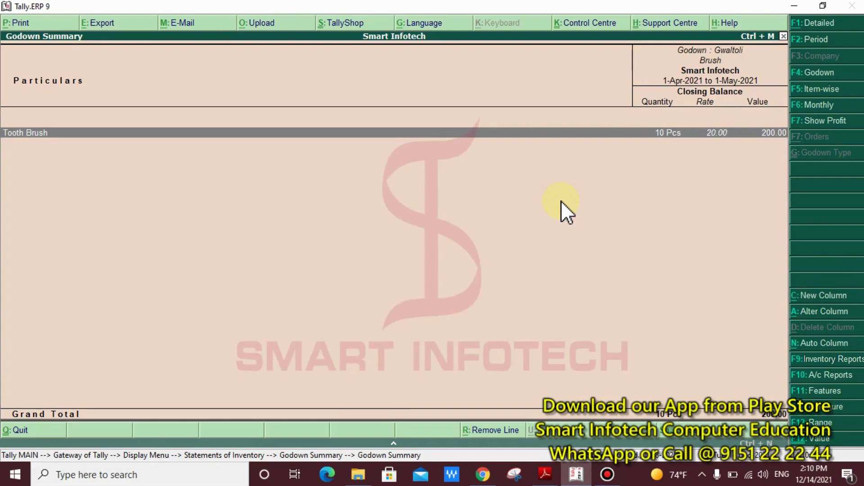
pyautogui.press('Return')
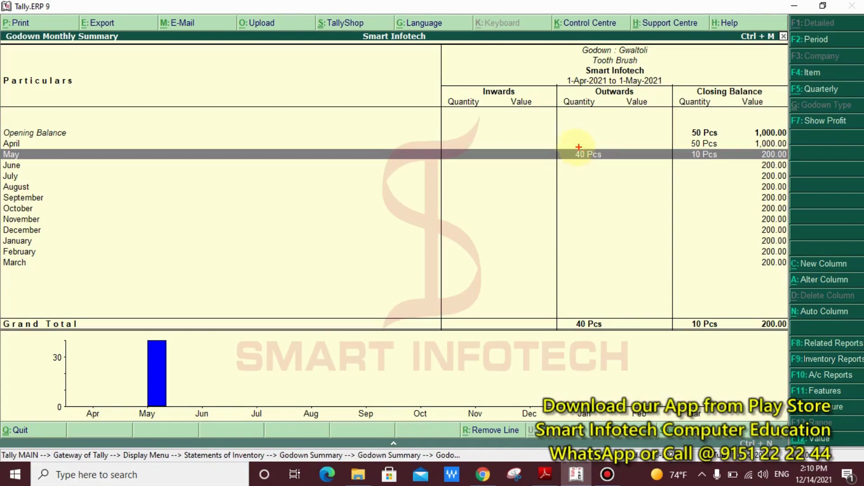
pyautogui.moveTo(554, 138); pyautogui.dragTo(615, 168)
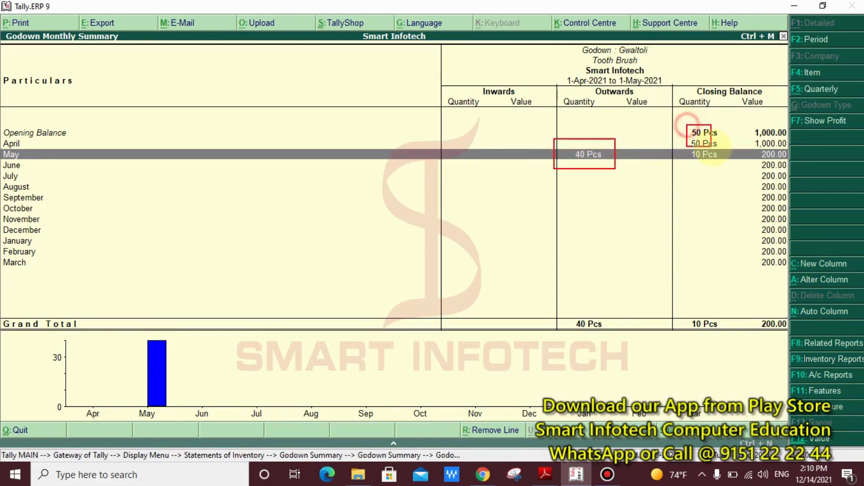
pyautogui.moveTo(686, 125); pyautogui.dragTo(712, 147)
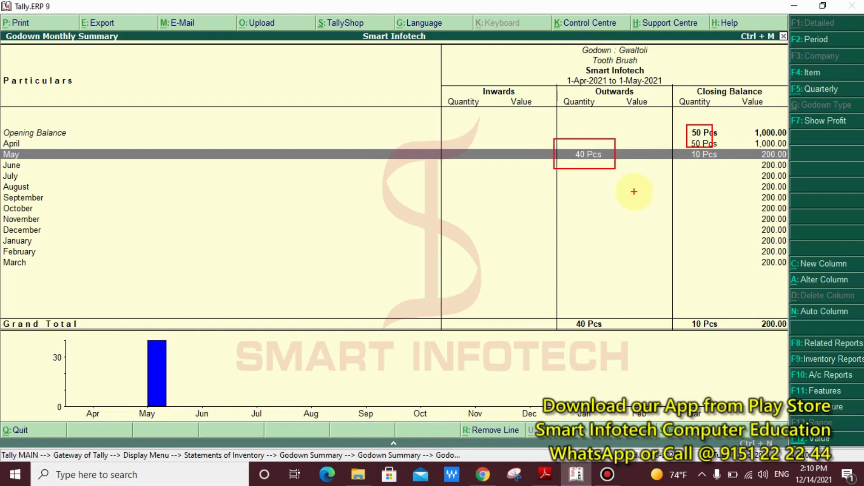
# Outline Tooth Brush's total closing quantity, then go back through the stock reports to the Gateway of Tally.
pyautogui.moveTo(671, 299); pyautogui.dragTo(724, 344)
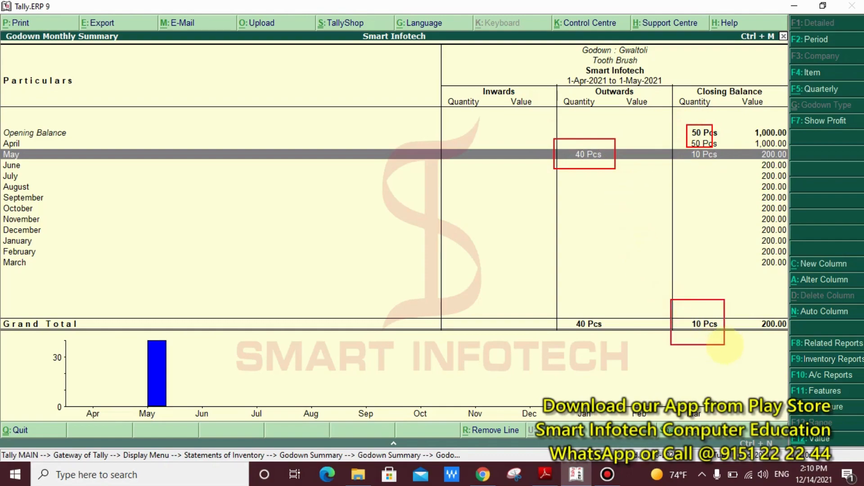
pyautogui.press('Escape')
pyautogui.press('Escape')
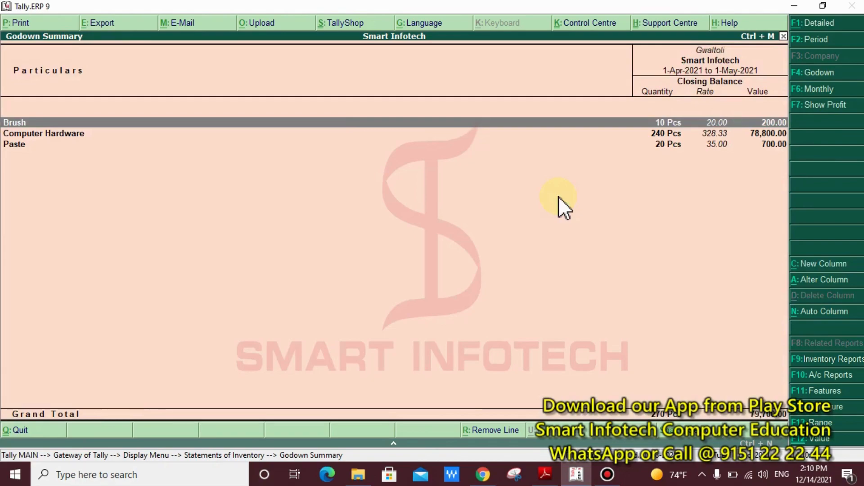
pyautogui.press('Escape')
pyautogui.press('Escape')
pyautogui.press('Escape')
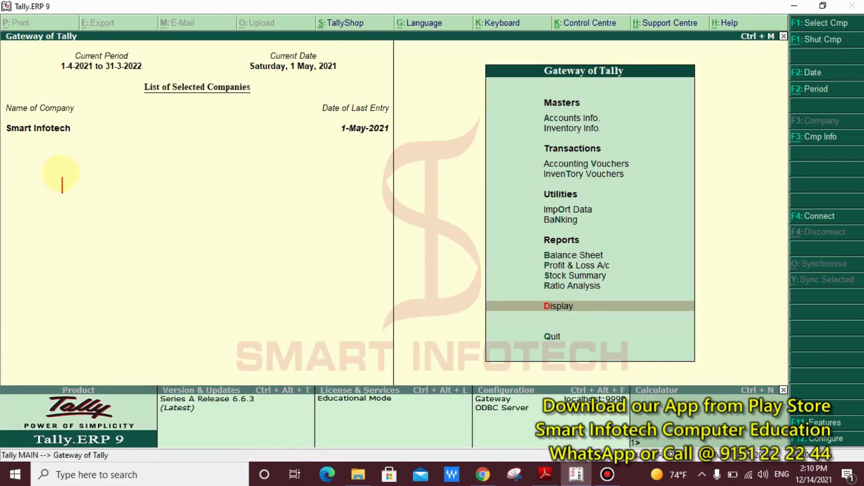
# Write the on-screen heading "How to Check Purchase and Sales:" in the blank area below the company name.
pyautogui.write('How tp')
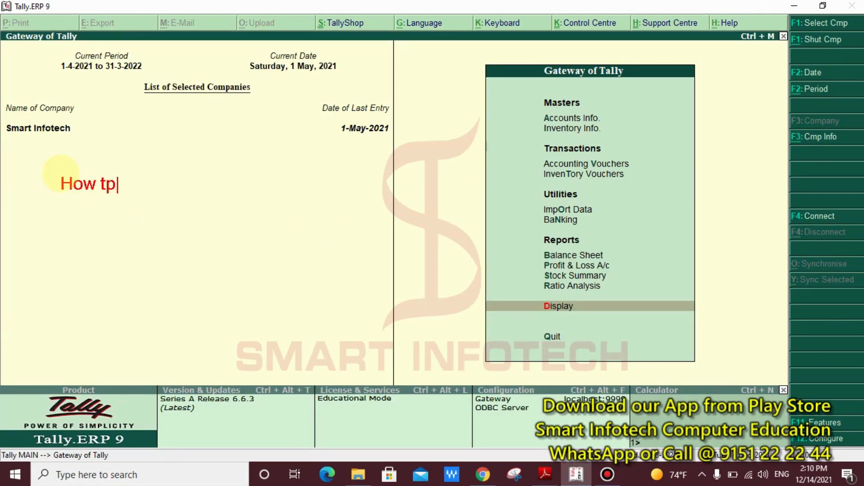
pyautogui.press('BackSpace')
pyautogui.write('o Check p')
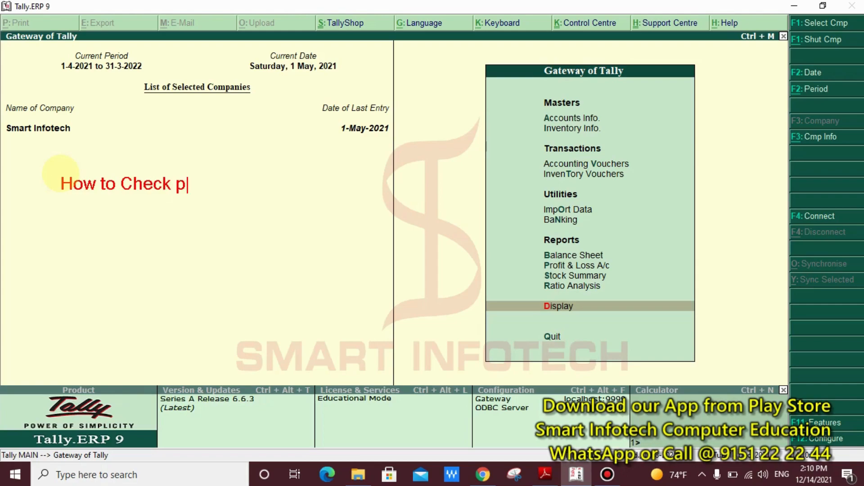
pyautogui.press('BackSpace')
pyautogui.write('Purchase a')
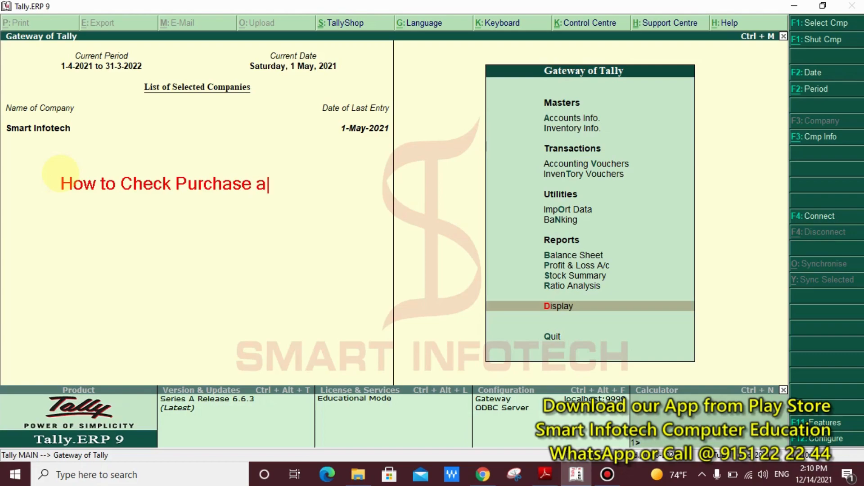
pyautogui.write('nd Sales')
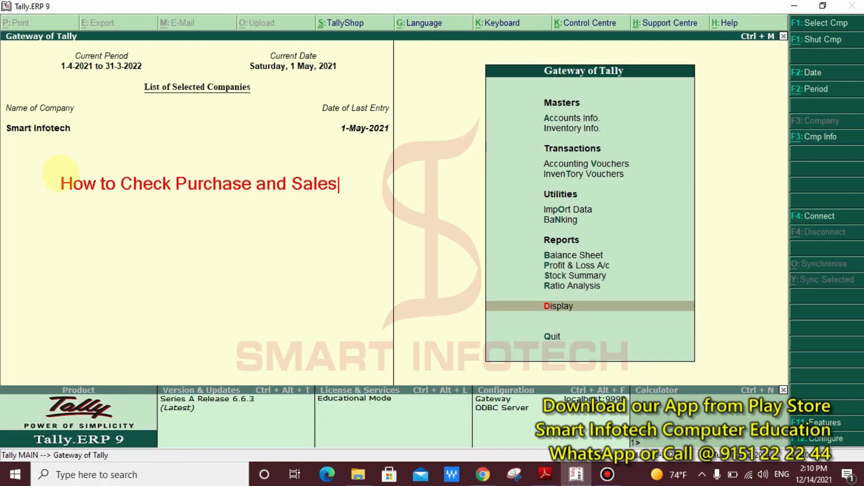
pyautogui.write(':')
# Add the note "GOT >> Profit and Loss A/c" under the heading and outline the Profit & Loss A/c report entry.
pyautogui.press('Return')
pyautogui.press('Return')
pyautogui.write('GOT >> ')
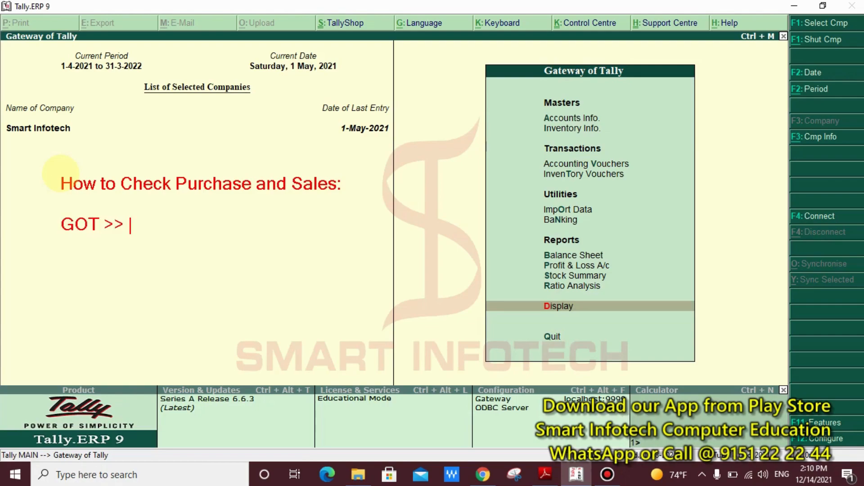
pyautogui.write('Profit')
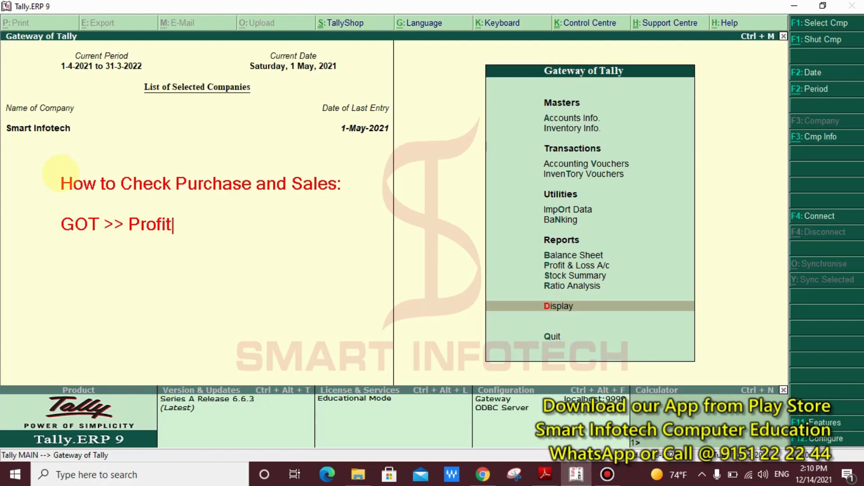
pyautogui.write(' and Lo')
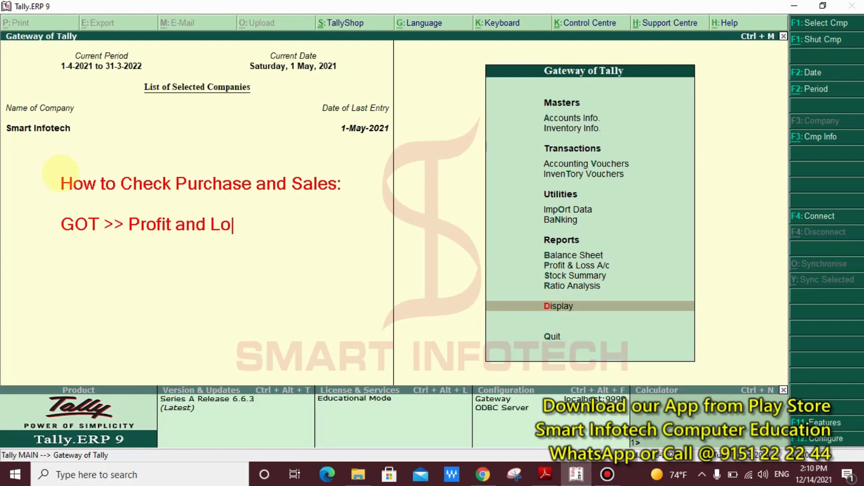
pyautogui.write('ss A/c')
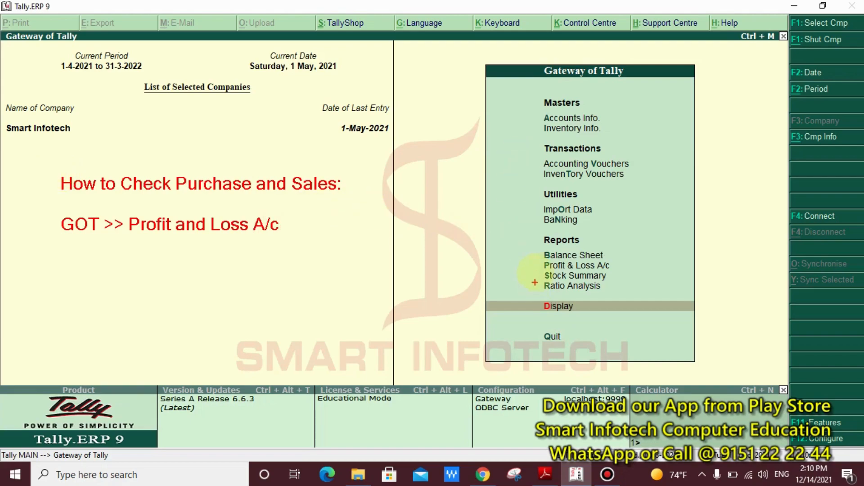
pyautogui.moveTo(534, 259); pyautogui.dragTo(618, 271)
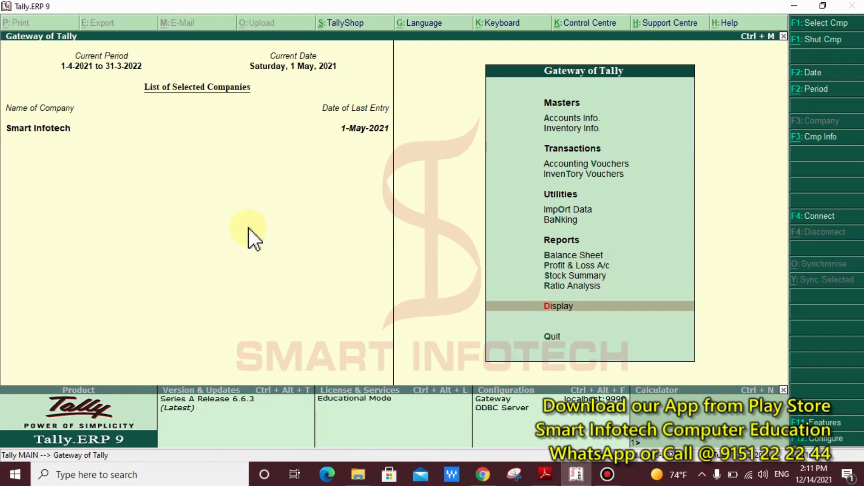
# Open the Profit & Loss A/c report from the Gateway of Tally.
pyautogui.press('Up')
pyautogui.press('Up')
pyautogui.press('Up')
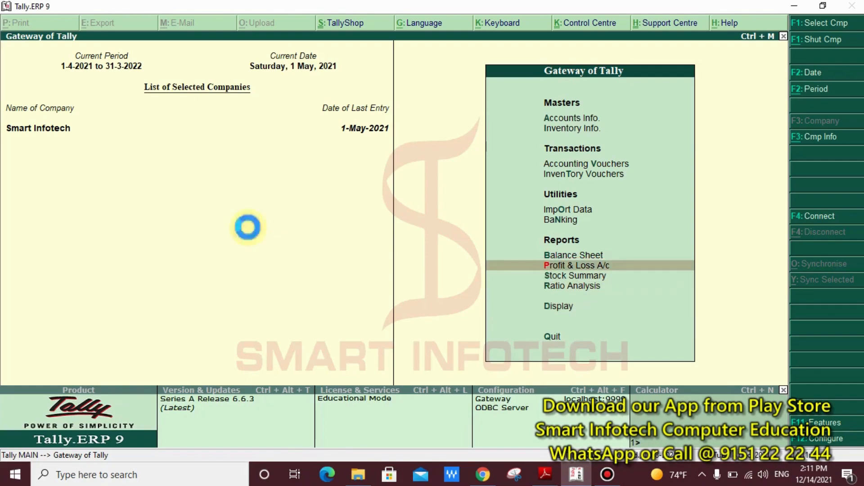
pyautogui.press('Return')
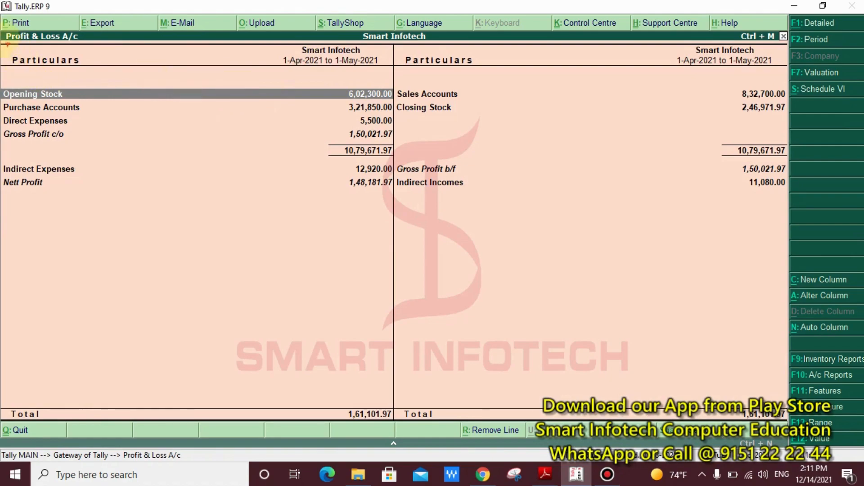
# Outline the Profit & Loss title and figures, write the note "ALT + F1 : Detailed View", and clear the annotations.
pyautogui.moveTo(2, 29); pyautogui.dragTo(102, 50)
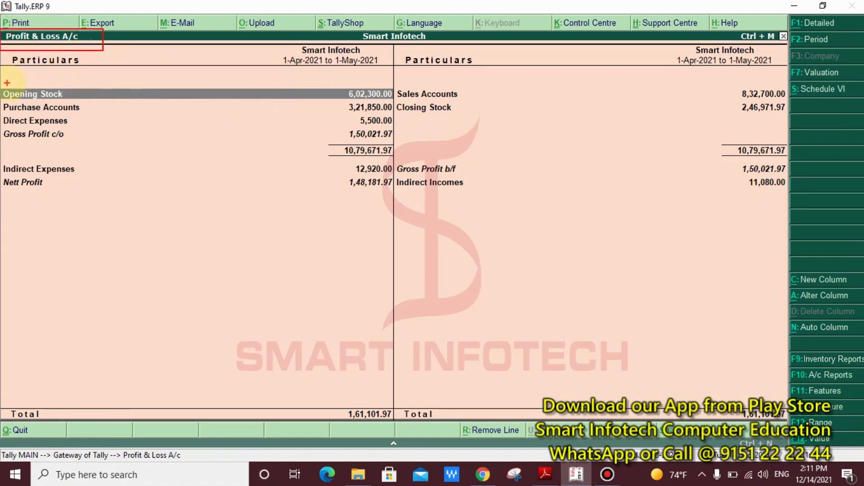
pyautogui.moveTo(2, 78)
pyautogui.mouseDown()
pyautogui.moveTo(299, 203)
pyautogui.moveTo(801, 220)
pyautogui.mouseUp()
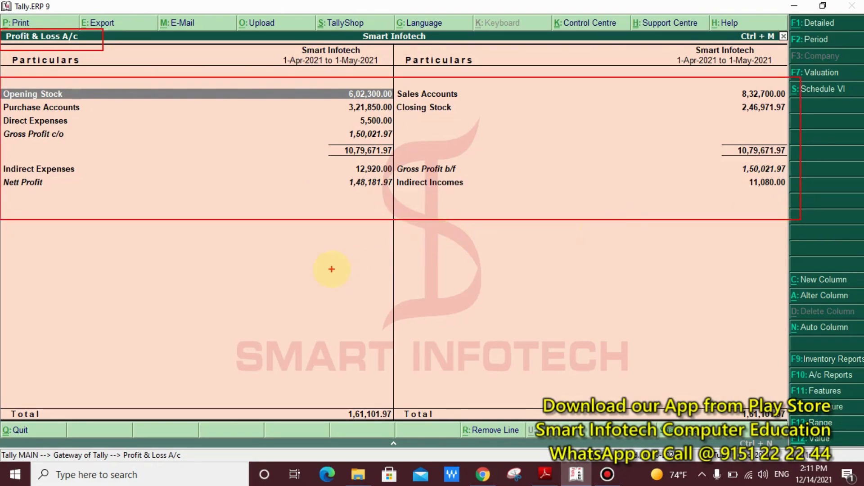
pyautogui.write('tALT + ')
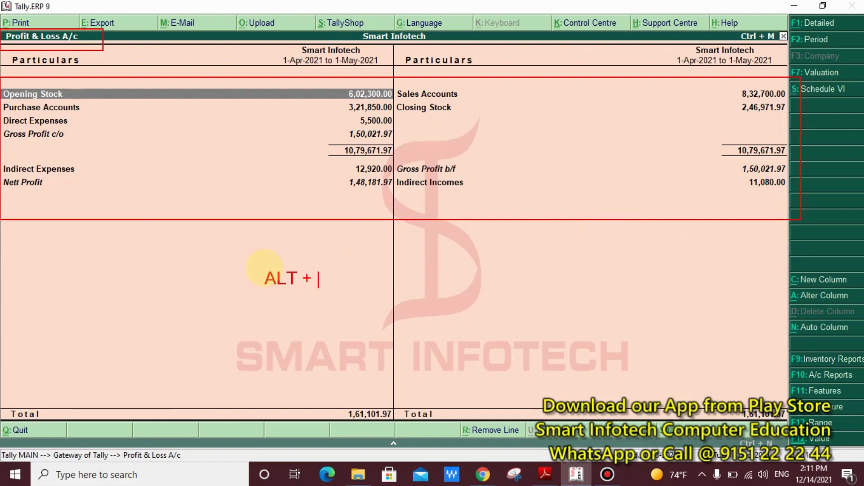
pyautogui.write('F1 : Deta')
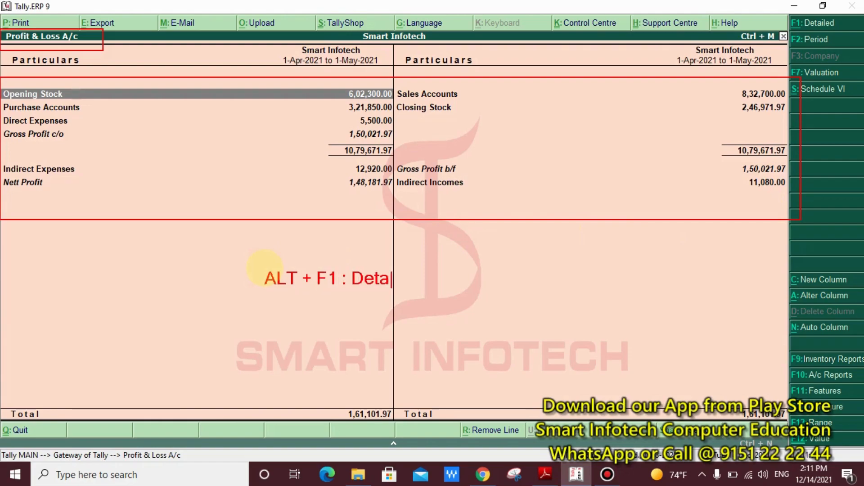
pyautogui.write('iled V')
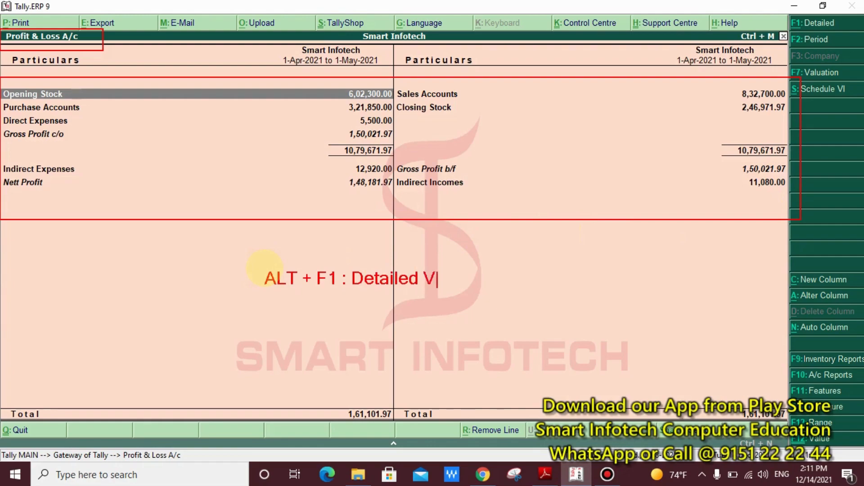
pyautogui.write('iew')
pyautogui.click(460, 273)
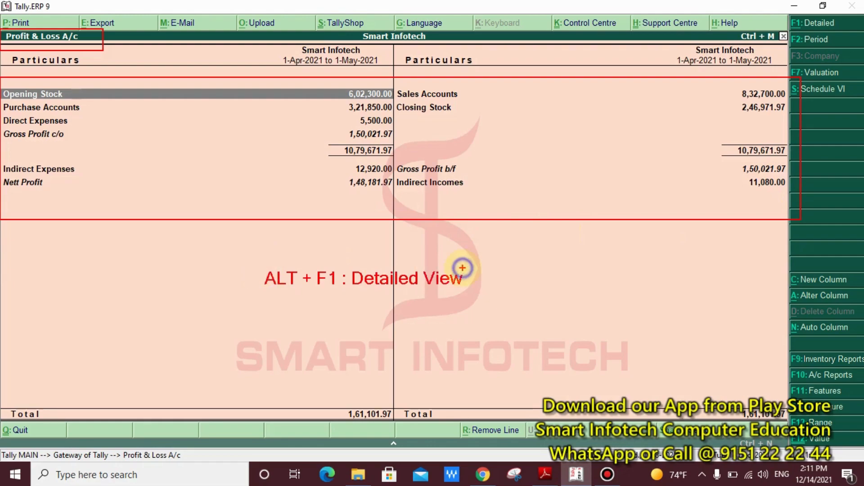
pyautogui.press('Escape')
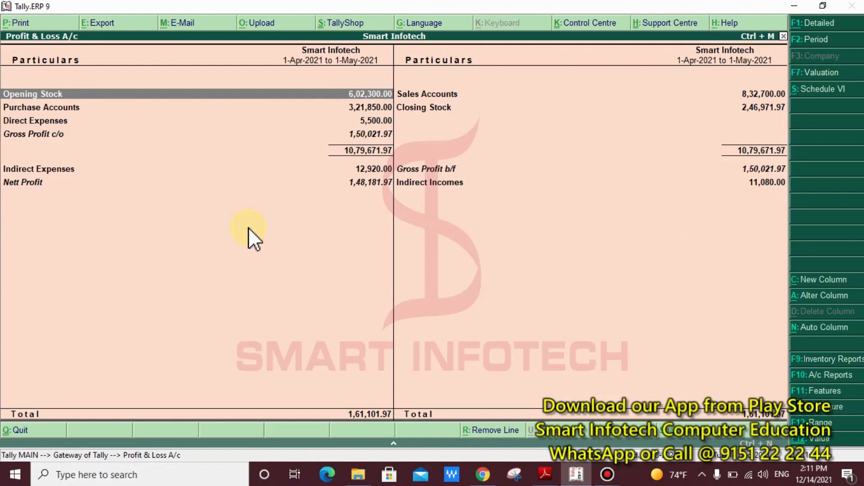
# Switch the Profit & Loss A/c to detailed view and compare the Offer Sales and Sales ledgers under Sales Accounts.
pyautogui.hotkey('alt', 'F1')
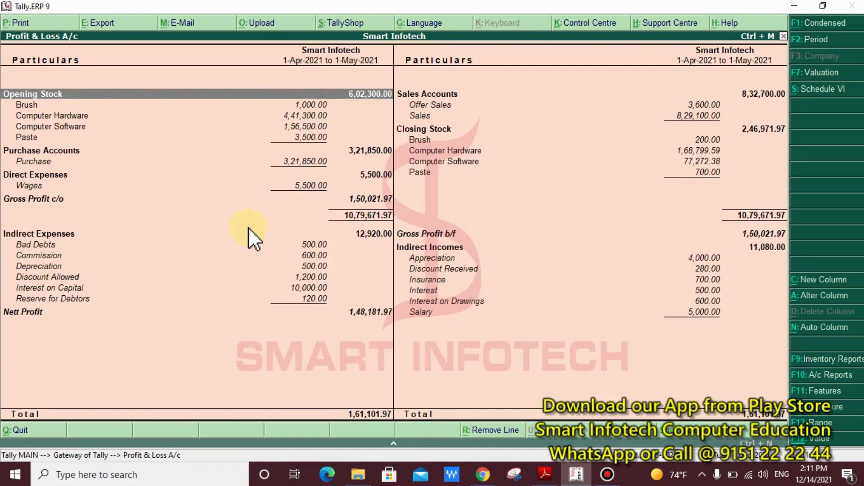
pyautogui.press('Right')
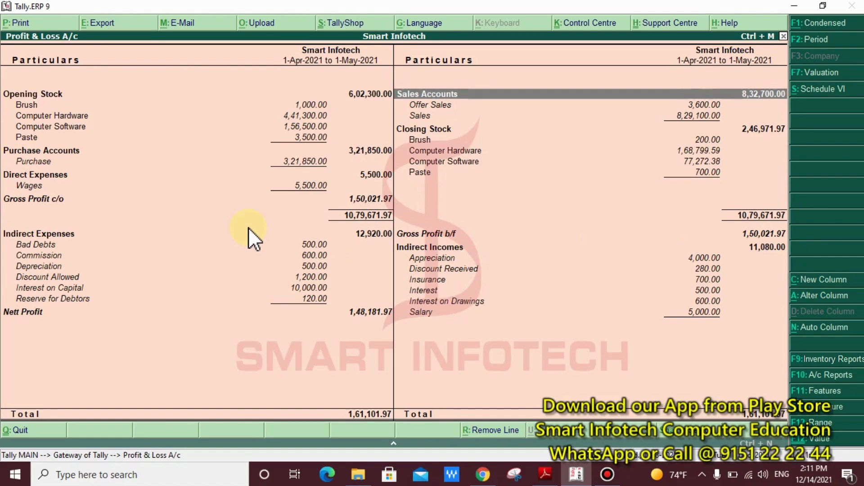
pyautogui.press('Down')
pyautogui.press('Down')
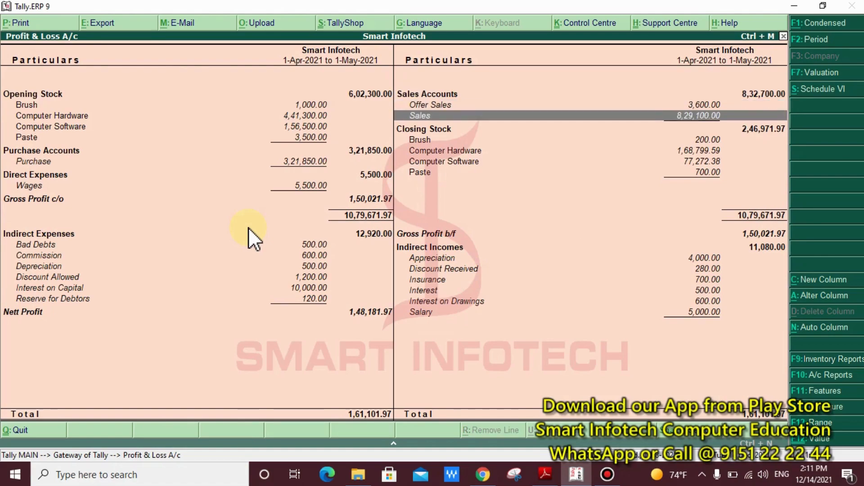
pyautogui.press('Up')
pyautogui.press('Down')
pyautogui.press('Up')
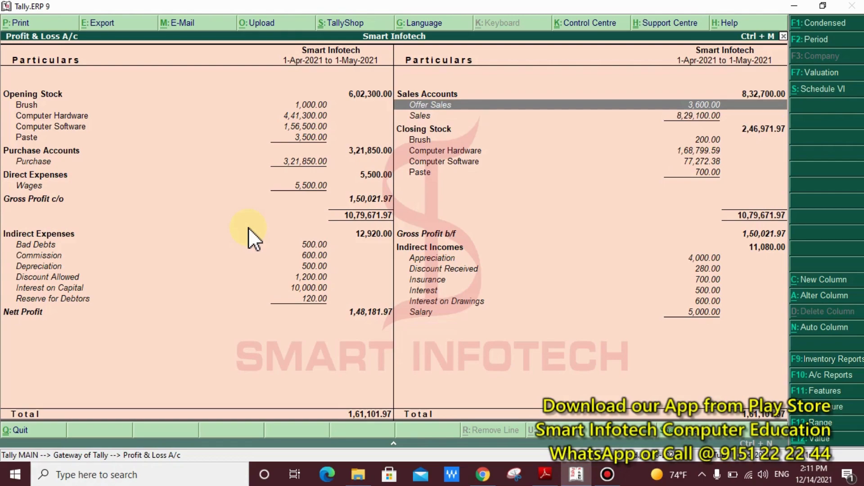
pyautogui.press('Down')
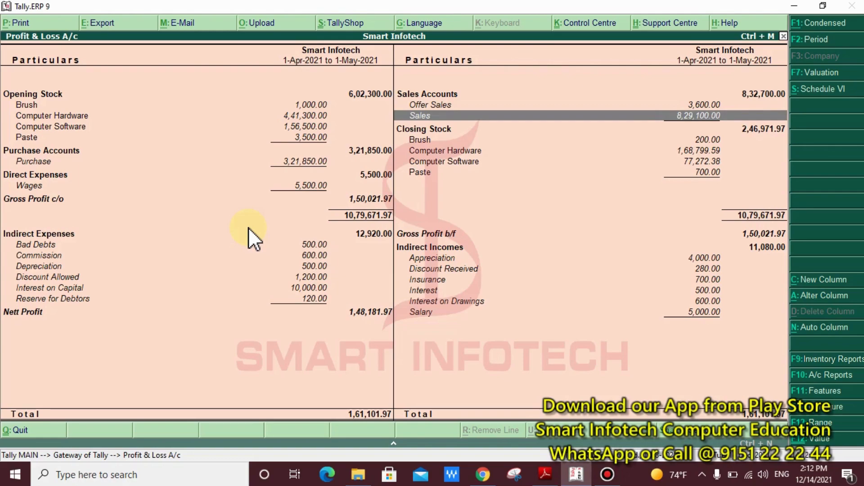
pyautogui.press('Up')
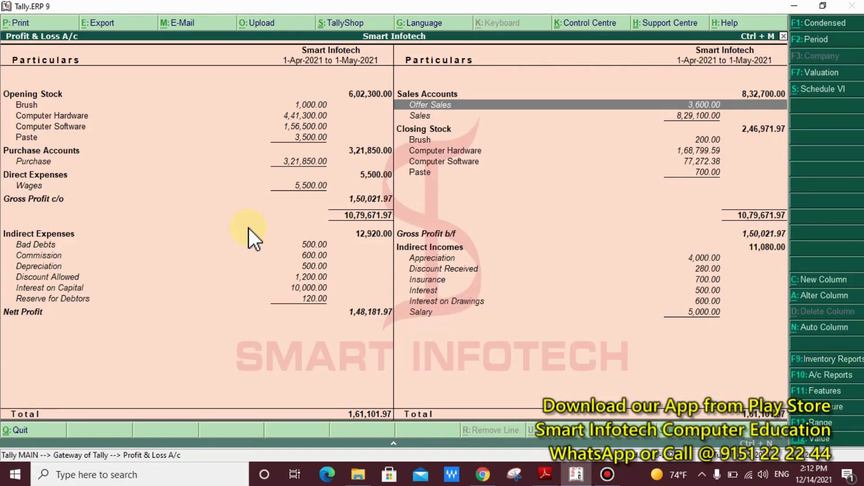
# Drill down from Offer Sales through May to the Medicare Pvt. Ltd. sales voucher, then return to the Profit & Loss A/c.
pyautogui.press('Return')
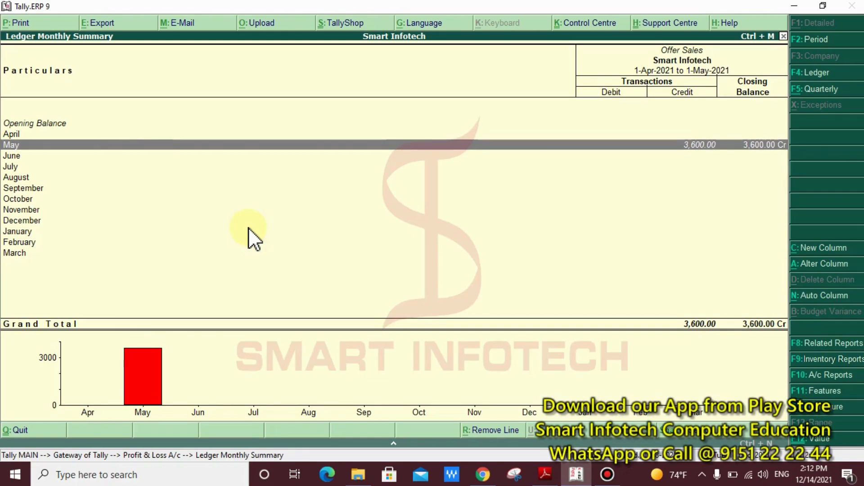
pyautogui.press('Return')
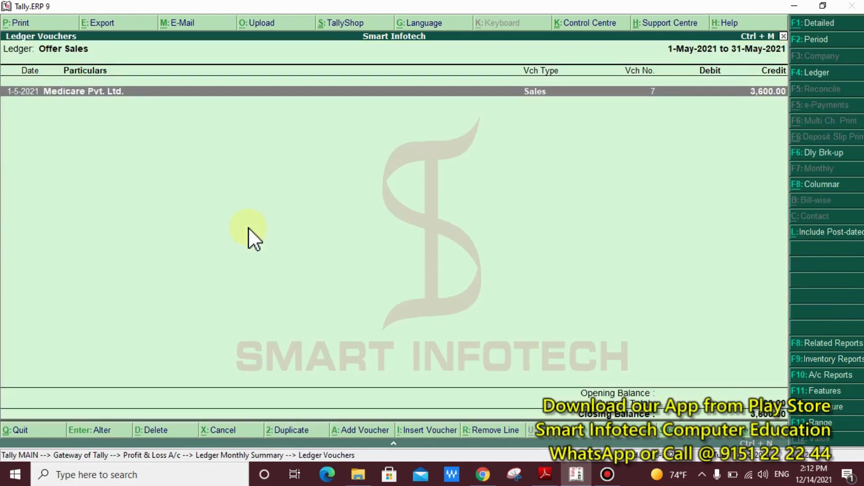
pyautogui.press('Return')
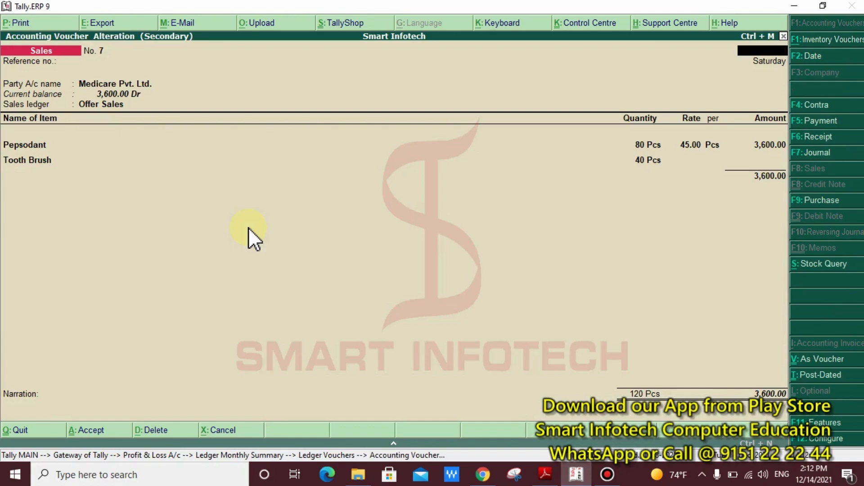
pyautogui.press('Escape')
pyautogui.press('Return')
pyautogui.press('Escape')
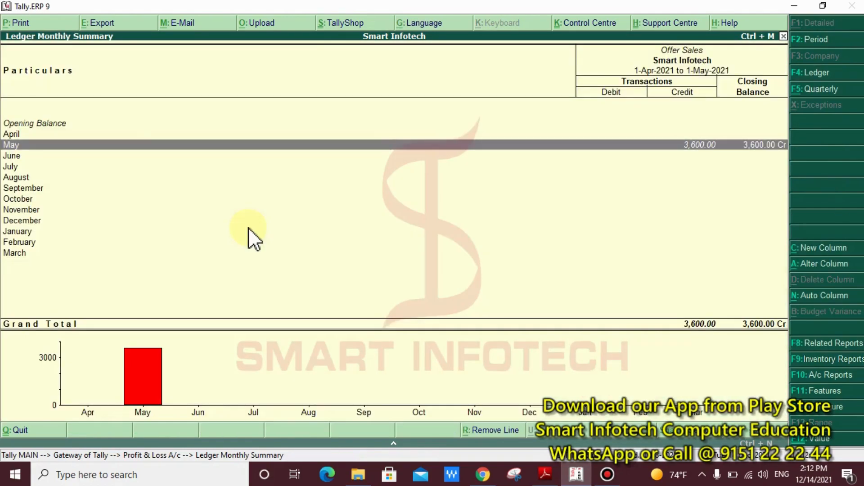
pyautogui.press('Escape')
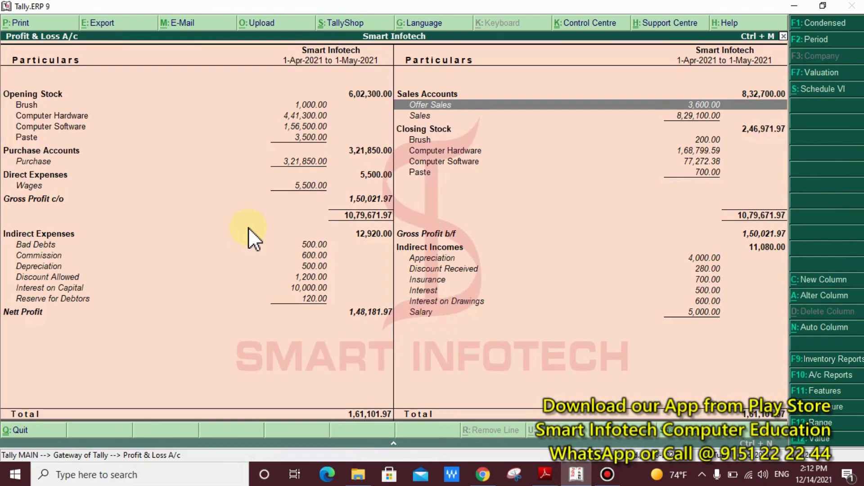
# Go through the Closing Stock lines down to Paste and back up to Brush to examine their values.
pyautogui.press('Down')
pyautogui.press('Down')
pyautogui.press('Down')
pyautogui.press('Down')
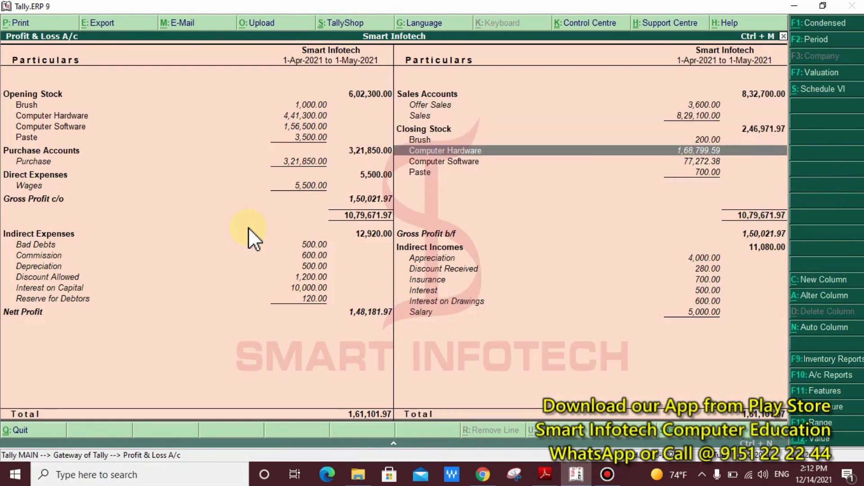
pyautogui.press('Down')
pyautogui.press('Down')
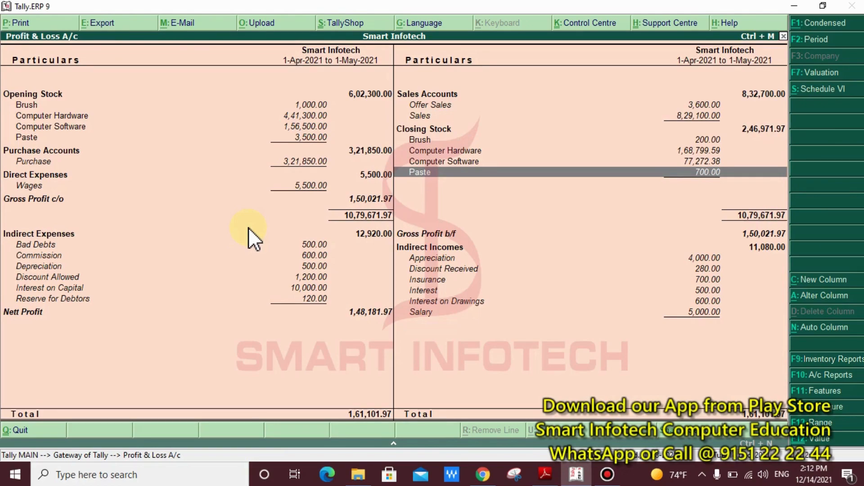
pyautogui.press('Up')
pyautogui.press('Up')
pyautogui.press('Up')
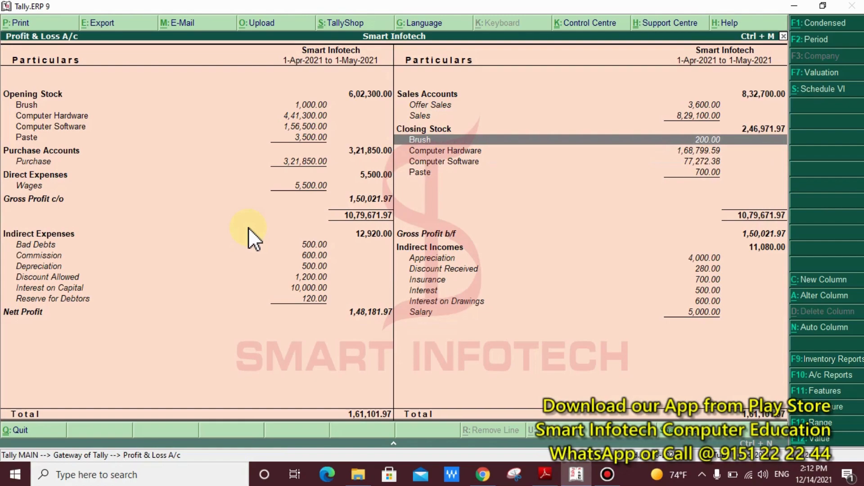
# Drill down into Brush under Closing Stock to examine the Tooth Brush quantity, rate and value, then check the Brush amount in the Profit & Loss A/c.
pyautogui.press('Return')
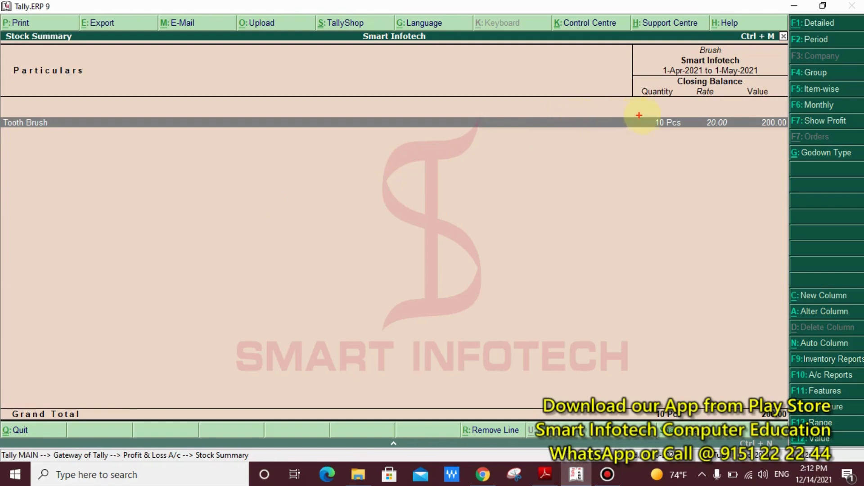
pyautogui.moveTo(644, 109); pyautogui.dragTo(734, 146)
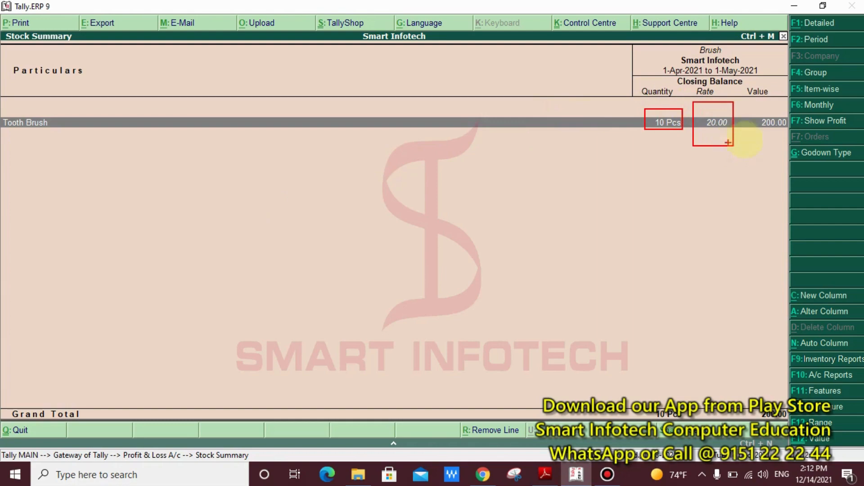
pyautogui.moveTo(755, 106); pyautogui.dragTo(794, 146)
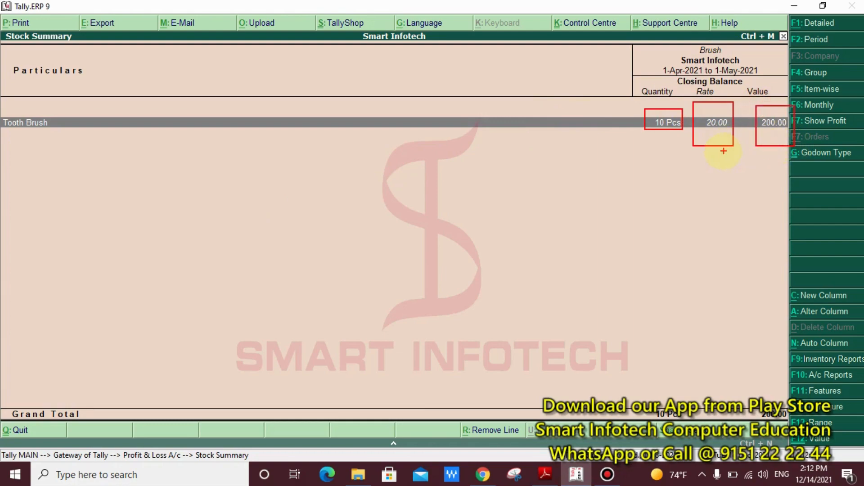
pyautogui.press('Escape')
pyautogui.press('Escape')
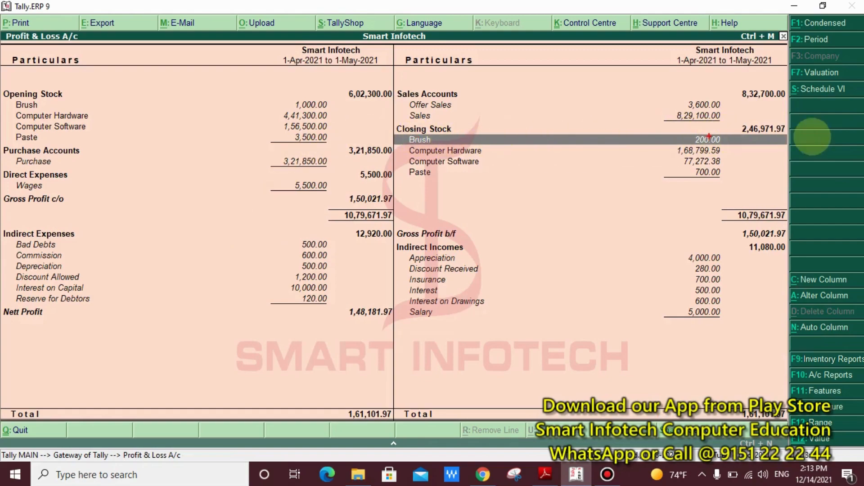
pyautogui.moveTo(672, 131); pyautogui.dragTo(727, 145)
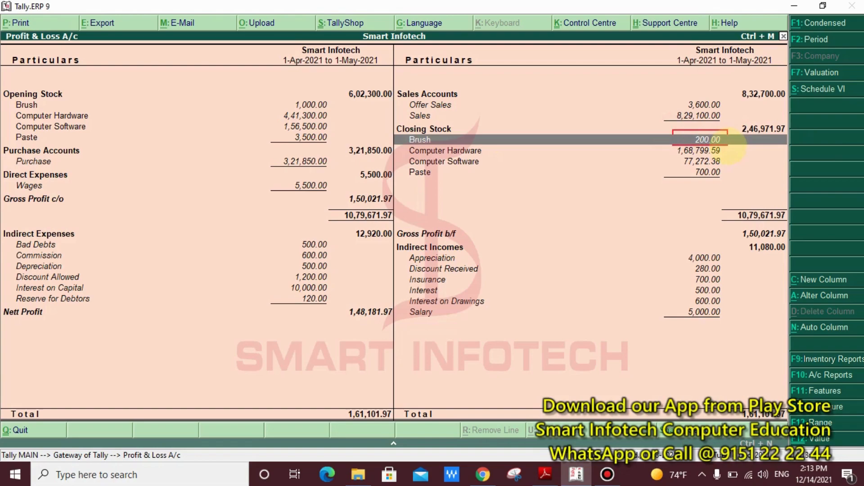
pyautogui.press('Escape')
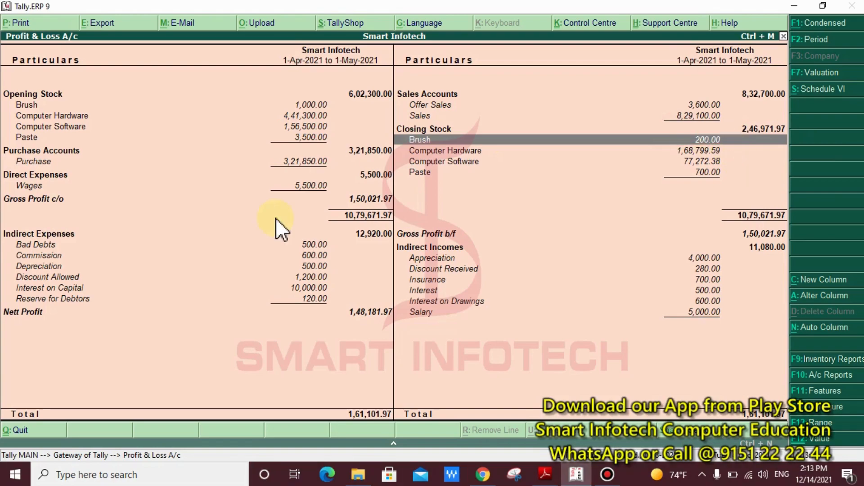
# Drill down into Paste under Closing Stock to examine the Pepsodant quantity, rate and value, then return to the Profit & Loss A/c.
pyautogui.press('Down')
pyautogui.press('Down')
pyautogui.press('Down')
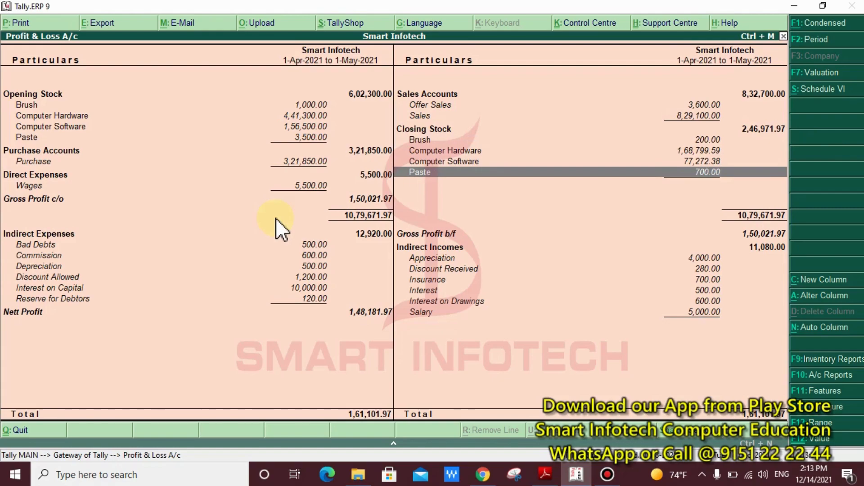
pyautogui.press('Return')
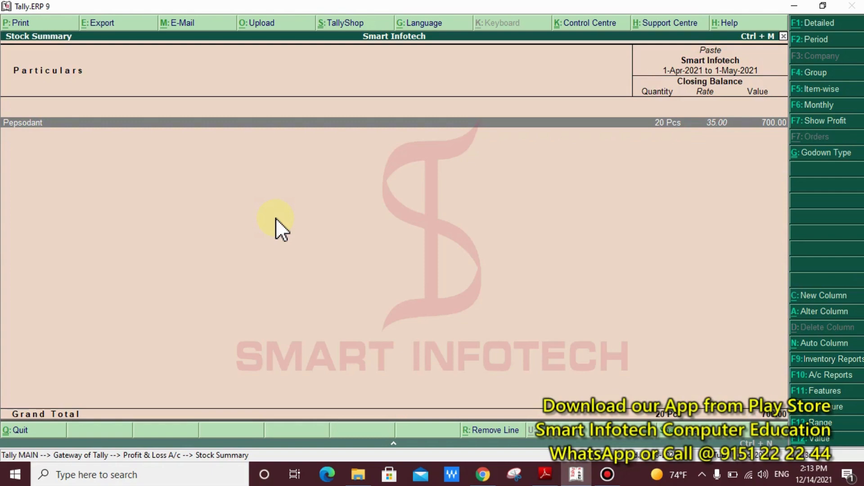
pyautogui.press('Escape')
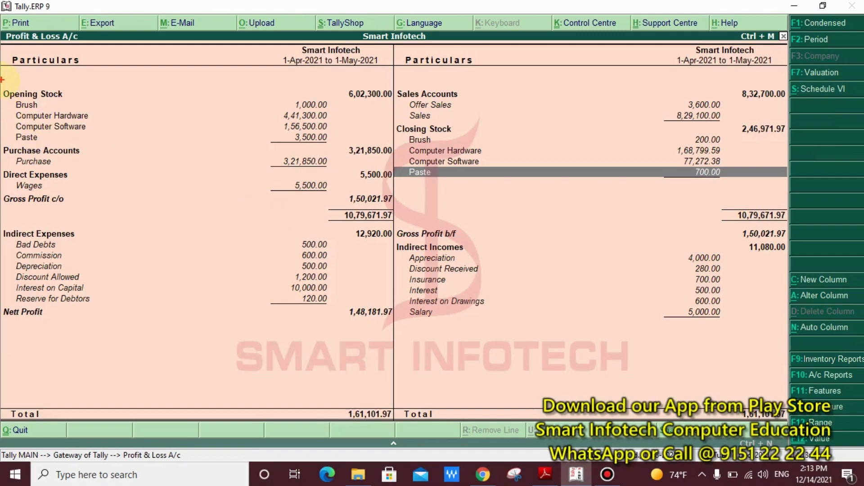
# Outline the account sections on both sides and the Nett Profit line, clear the outlines, and return to the Gateway of Tally.
pyautogui.moveTo(2, 80)
pyautogui.mouseDown()
pyautogui.moveTo(89, 171)
pyautogui.moveTo(111, 215)
pyautogui.mouseUp()
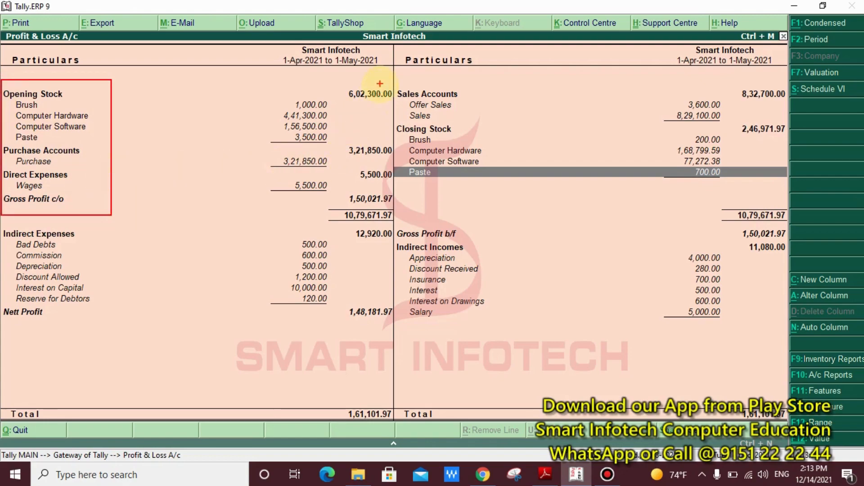
pyautogui.moveTo(380, 83); pyautogui.dragTo(514, 198)
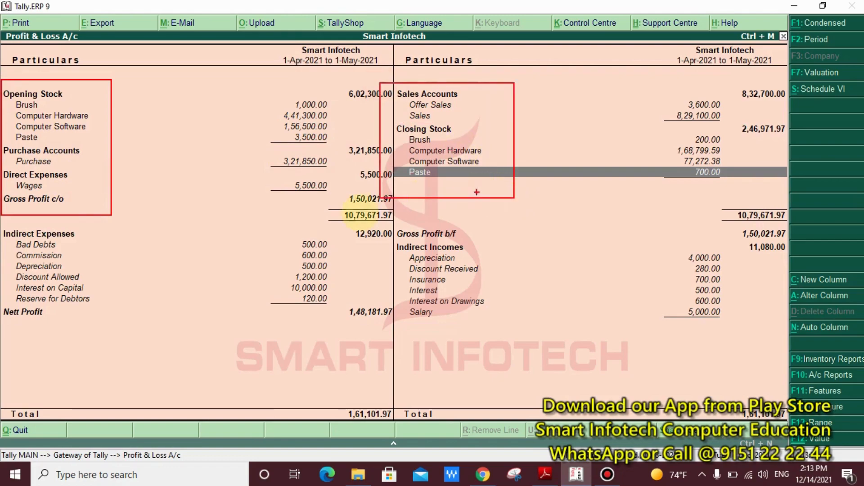
pyautogui.moveTo(1, 220)
pyautogui.mouseDown()
pyautogui.moveTo(53, 245)
pyautogui.moveTo(112, 318)
pyautogui.moveTo(127, 352)
pyautogui.mouseUp()
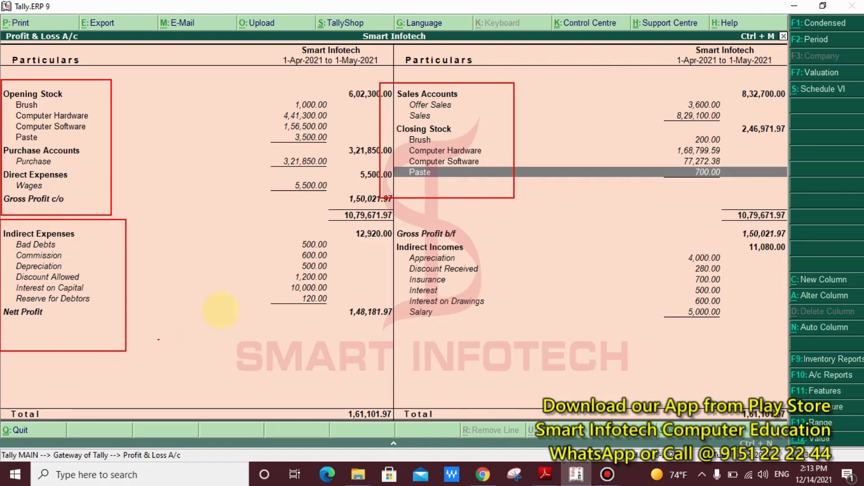
pyautogui.moveTo(391, 217); pyautogui.dragTo(518, 336)
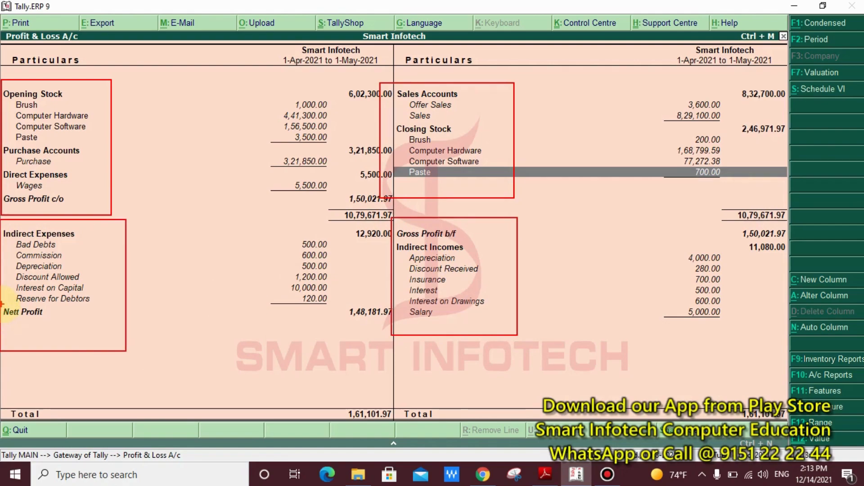
pyautogui.moveTo(2, 304)
pyautogui.mouseDown()
pyautogui.moveTo(106, 337)
pyautogui.moveTo(404, 336)
pyautogui.mouseUp()
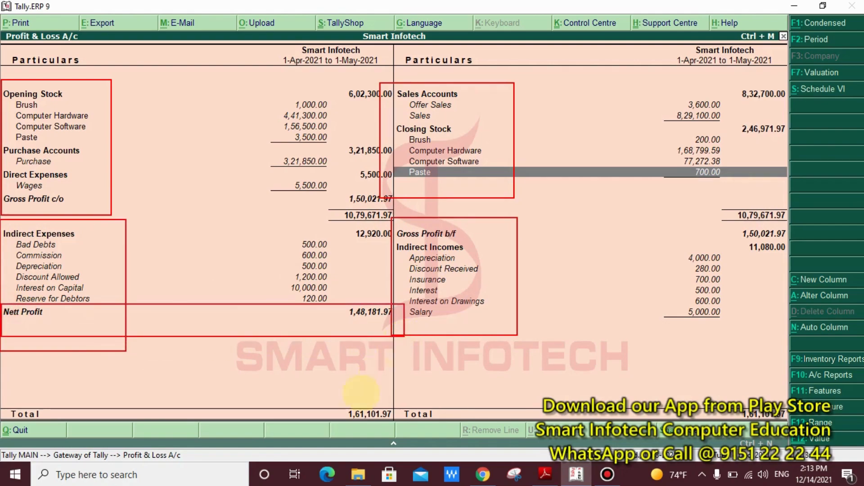
pyautogui.press('Escape')
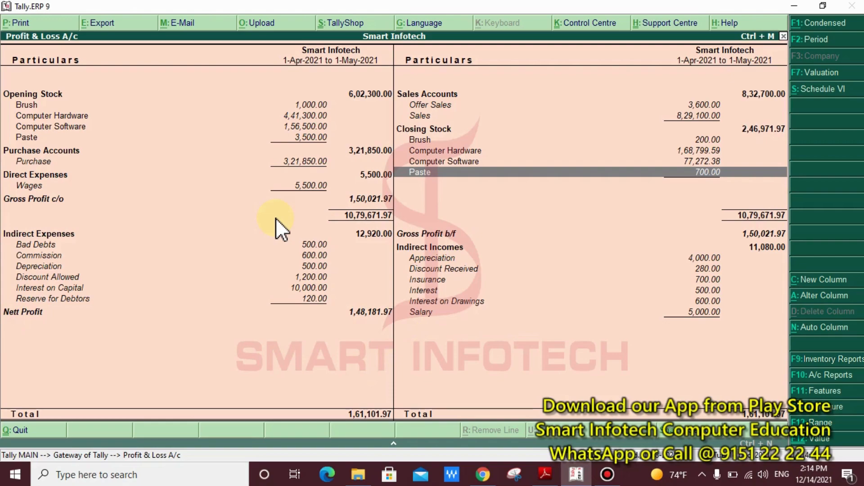
pyautogui.press('Escape')
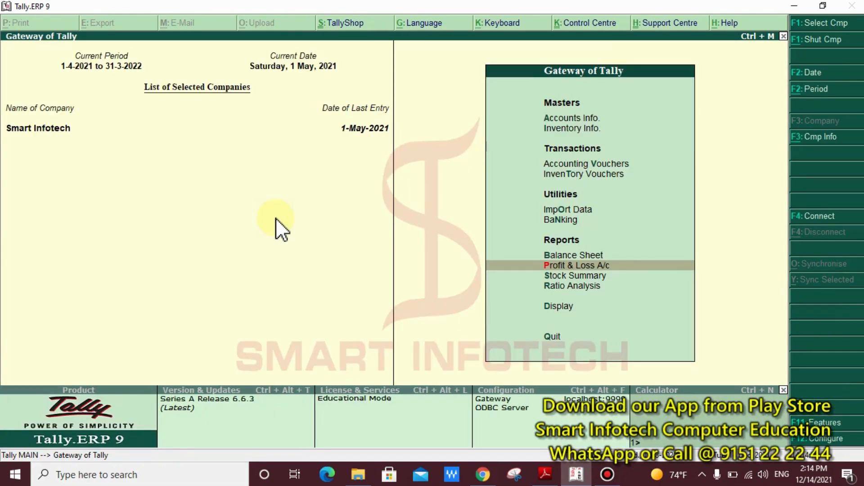